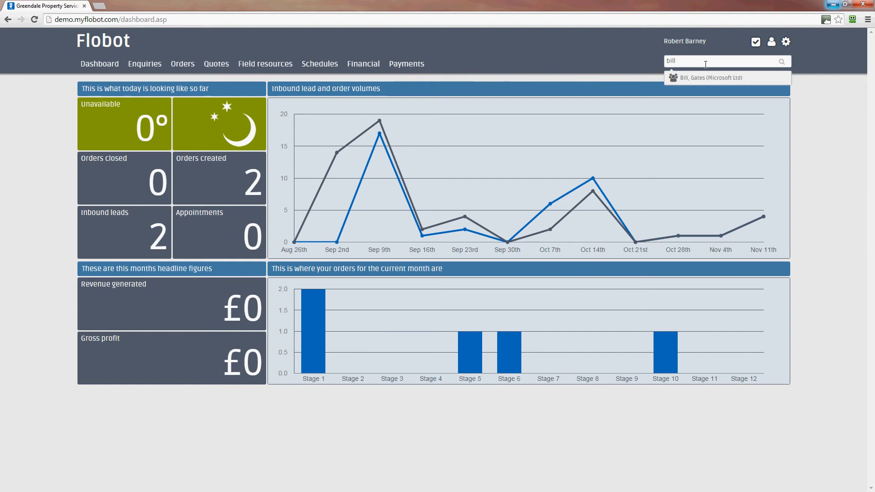
# Open the Microsoft Ltd customer's account from the search suggestion and results, and review its account overview
pyautogui.click(704, 78)
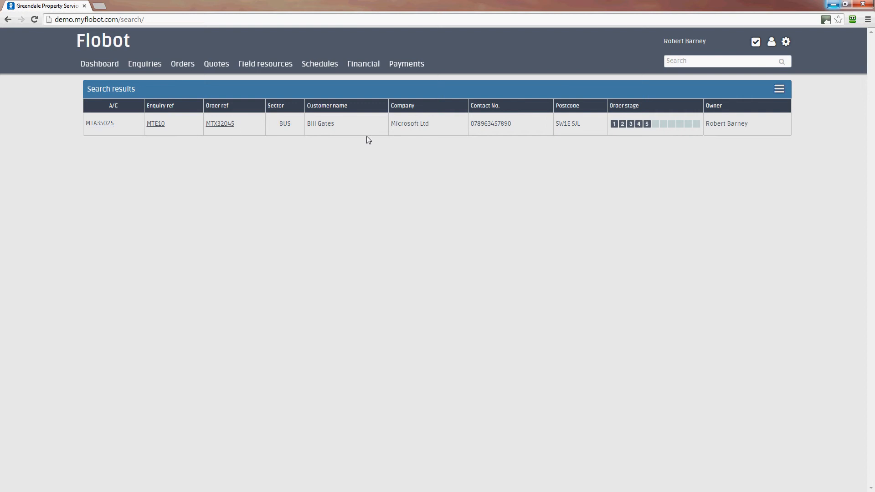
pyautogui.click(101, 124)
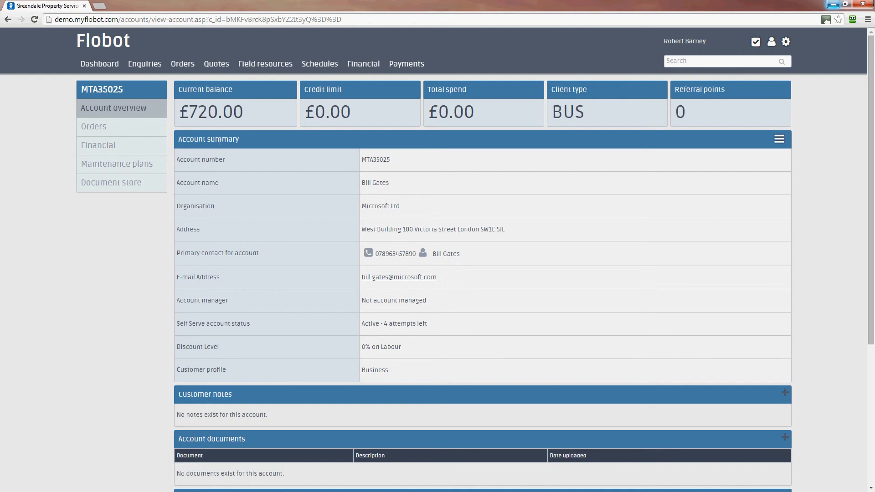
pyautogui.scroll(-5, 608, 285)
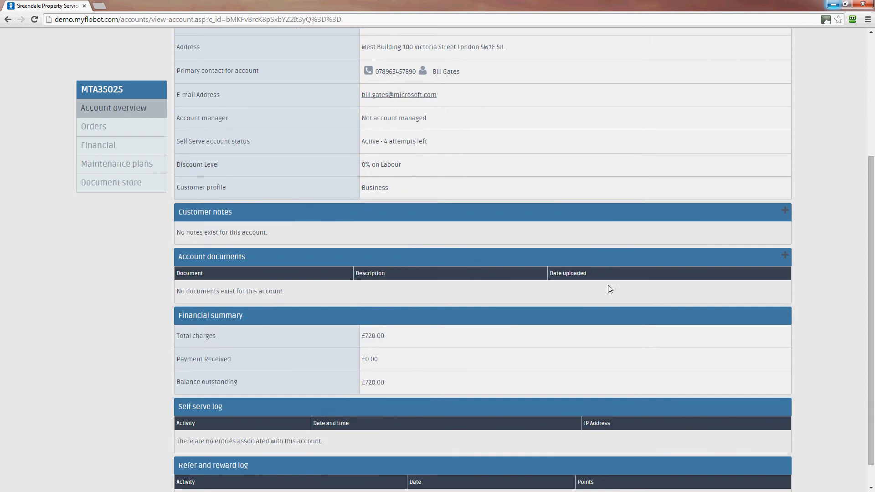
pyautogui.scroll(5, 608, 286)
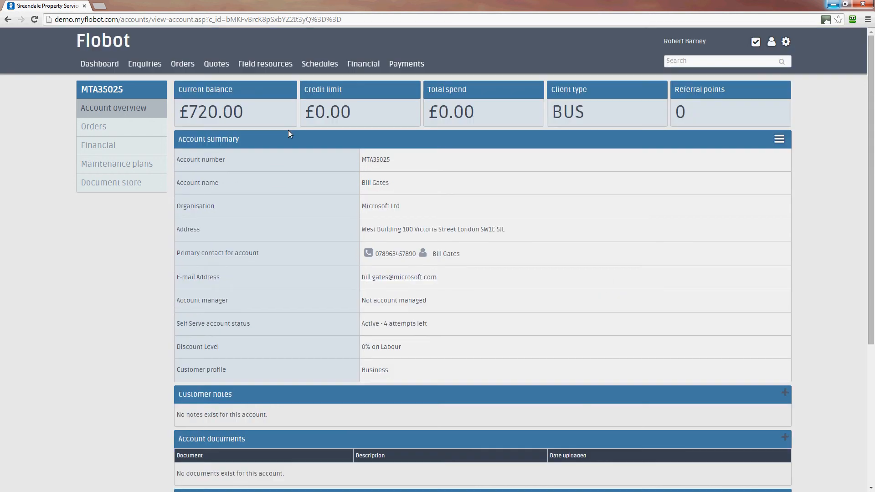
# Open the account's Boiler Installation order, review its overview and order log, and view its quotes
pyautogui.click(96, 127)
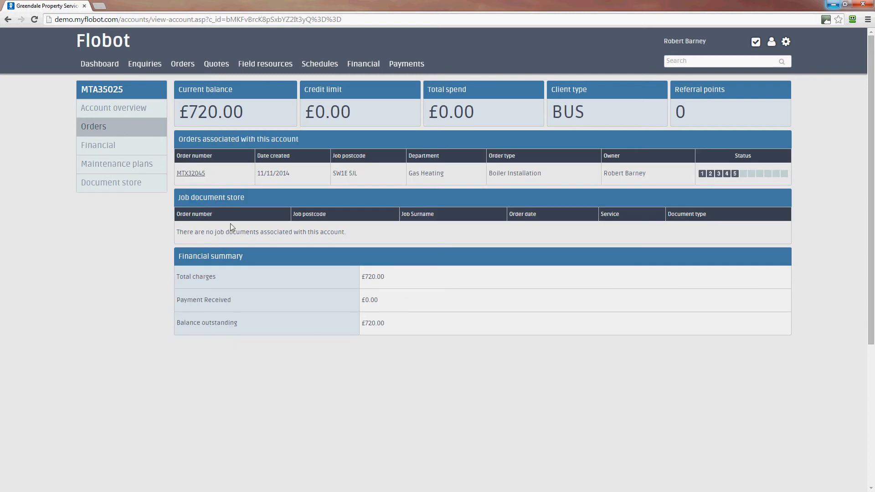
pyautogui.click(191, 174)
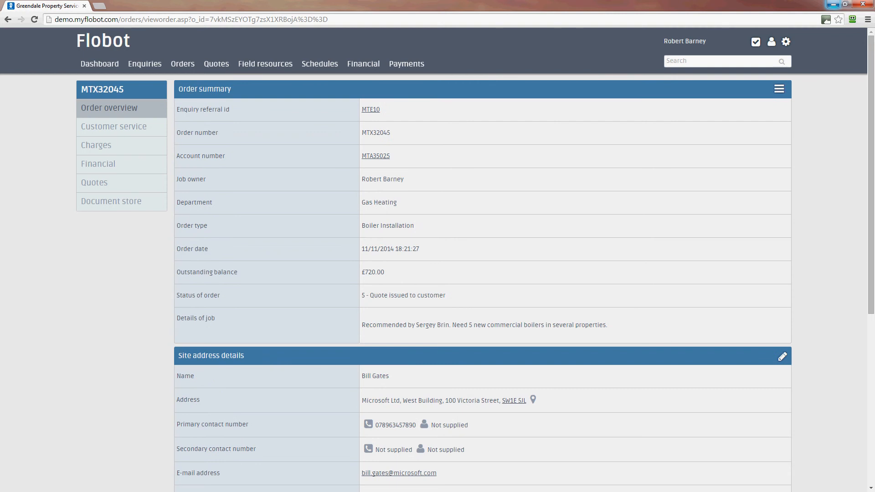
pyautogui.scroll(-5, 483, 259)
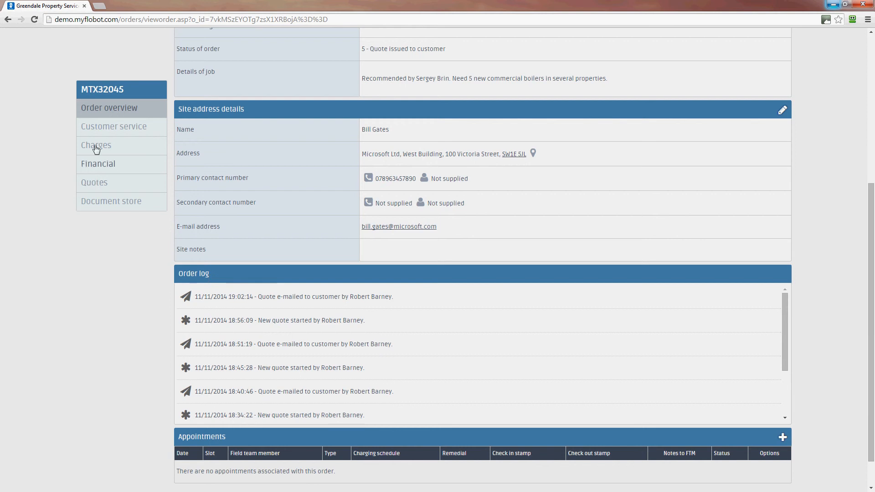
pyautogui.click(99, 181)
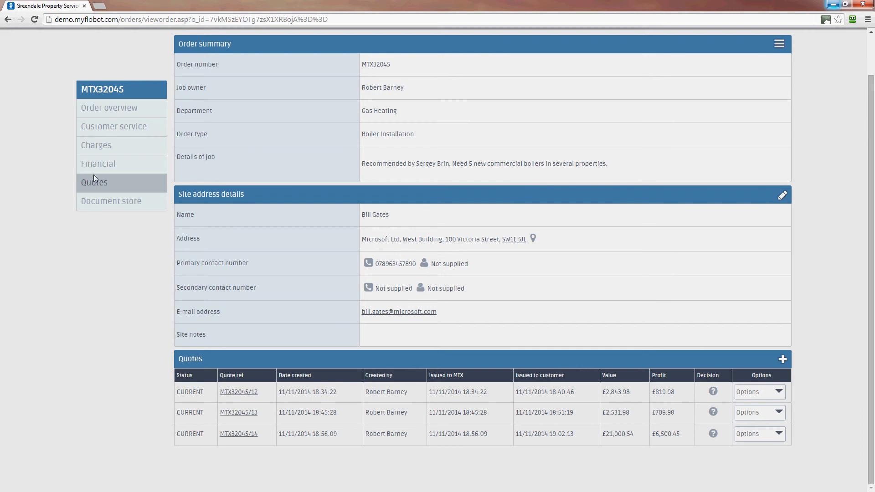
# View the order's charges and the actions available for customer charges
pyautogui.click(93, 145)
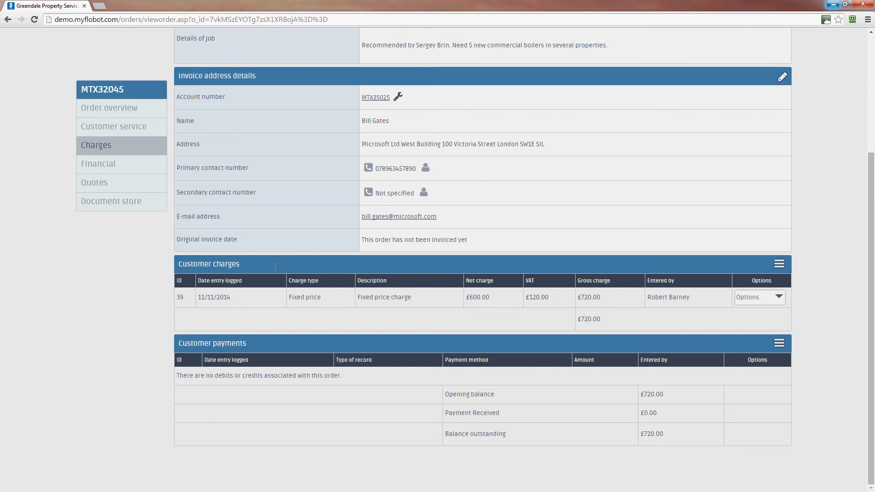
pyautogui.click(780, 266)
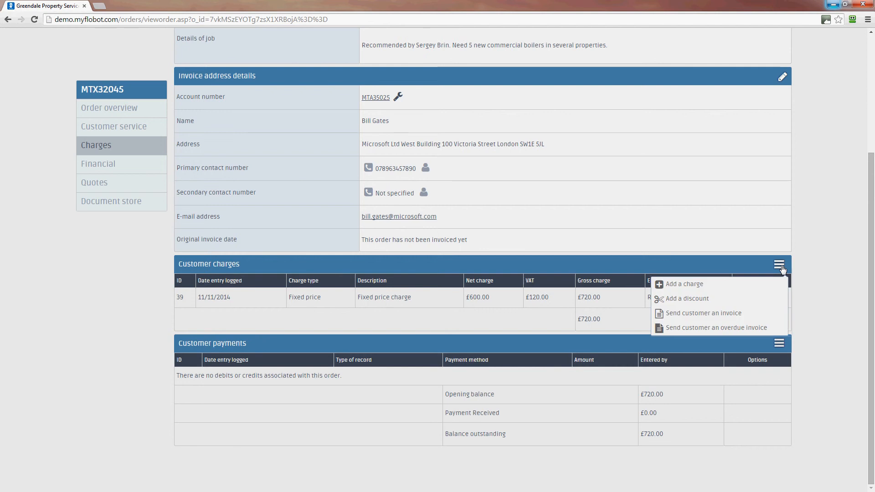
pyautogui.click(677, 299)
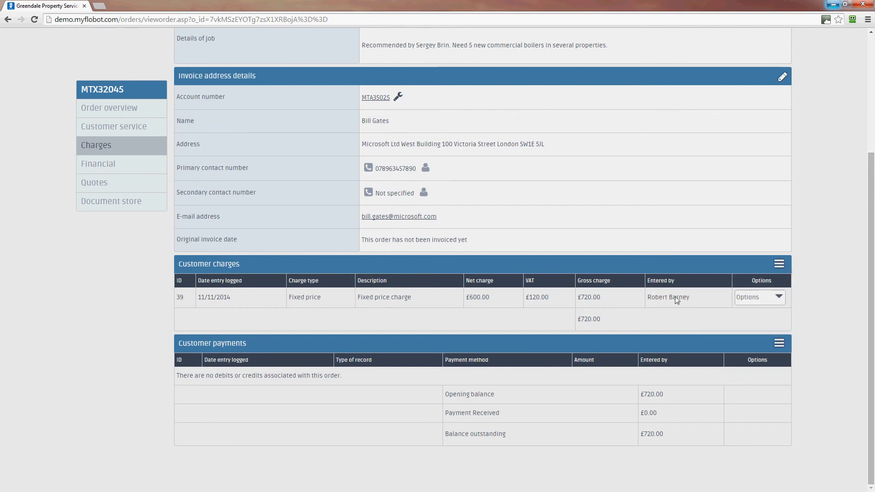
# Add a Fixed Price charge of £2000 excluding VAT to the order, save it and dismiss the notification
pyautogui.click(783, 265)
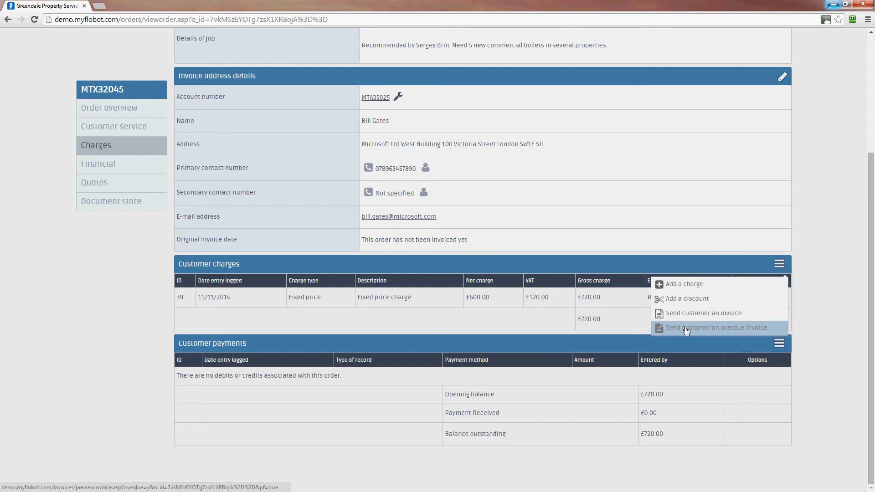
pyautogui.click(686, 288)
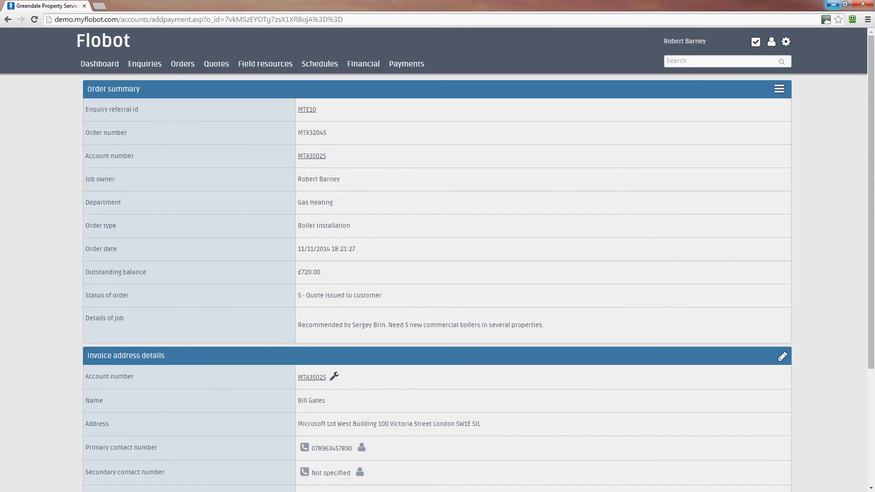
pyautogui.scroll(-4, 873, 225)
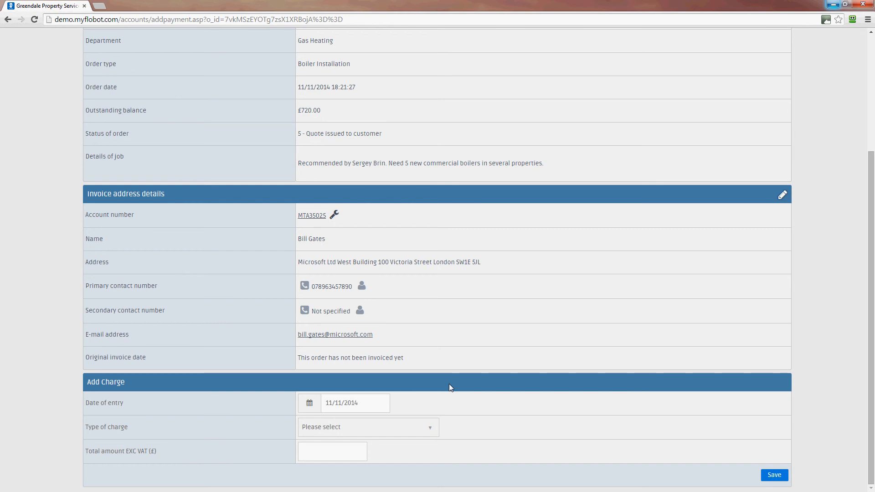
pyautogui.click(423, 431)
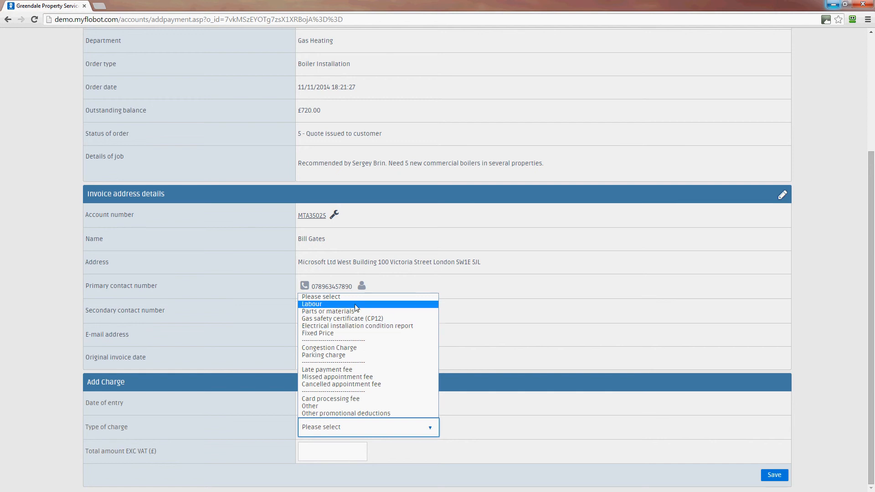
pyautogui.click(351, 335)
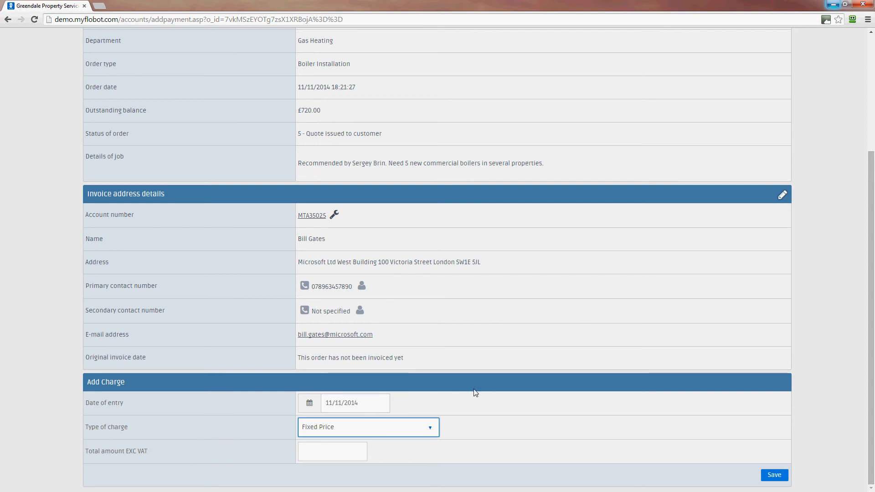
pyautogui.click(336, 452)
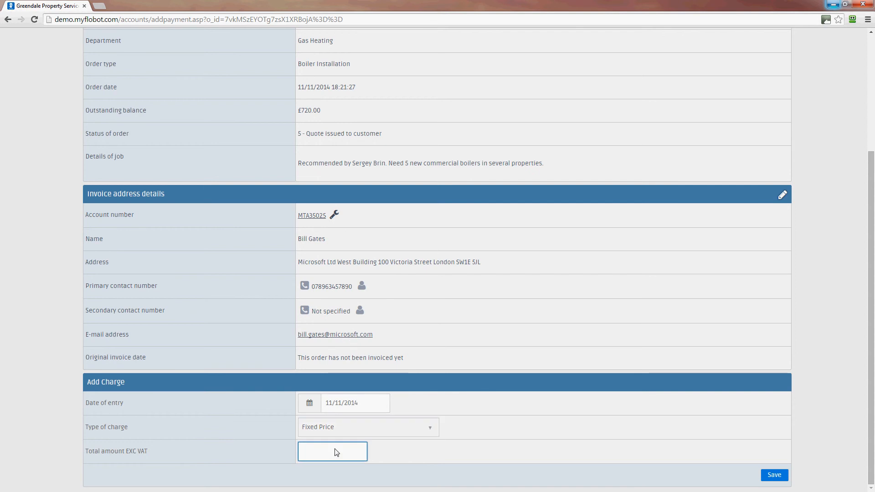
pyautogui.write('2000')
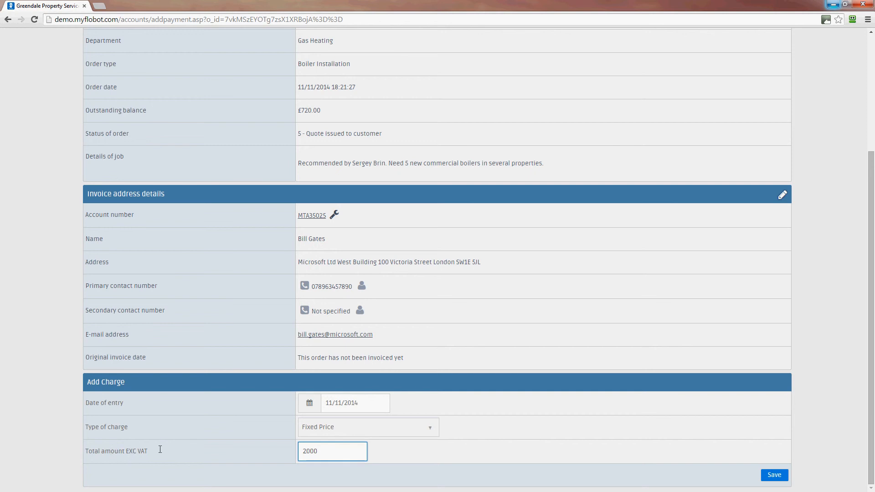
pyautogui.moveTo(129, 450); pyautogui.dragTo(160, 453)
pyautogui.click(773, 476)
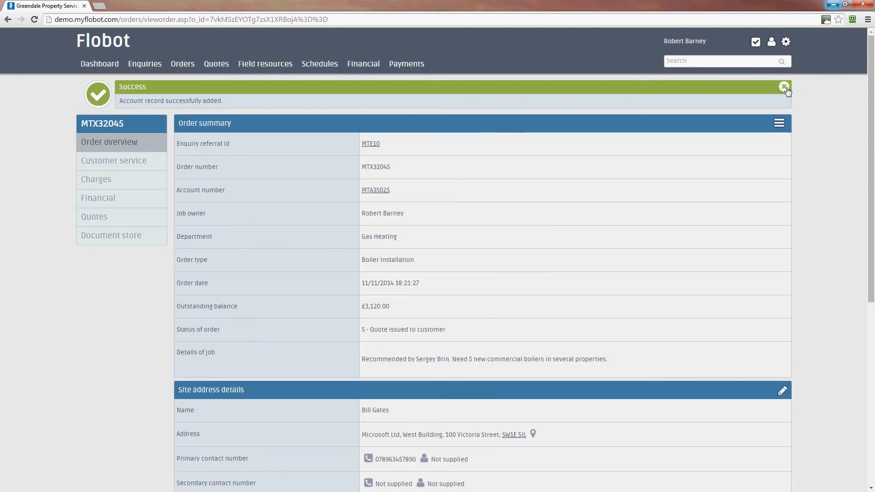
pyautogui.click(785, 87)
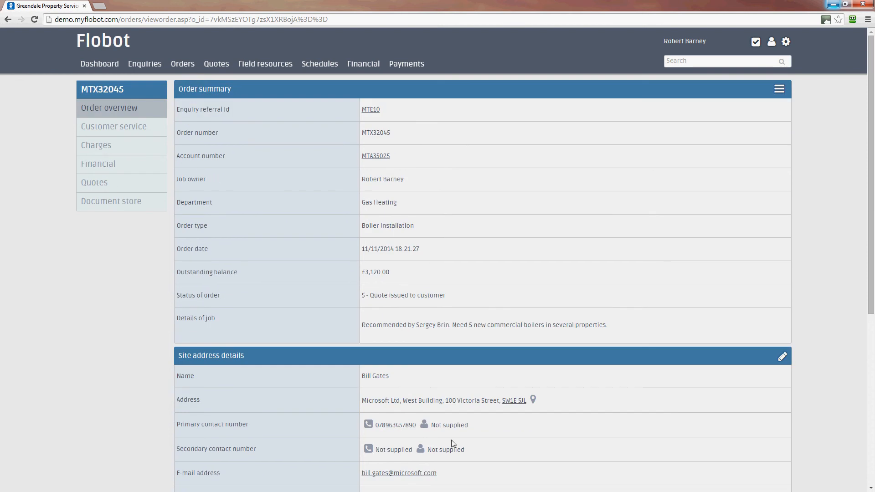
# Check the newest entries in the order log on the order overview
pyautogui.scroll(-3, 732, 422)
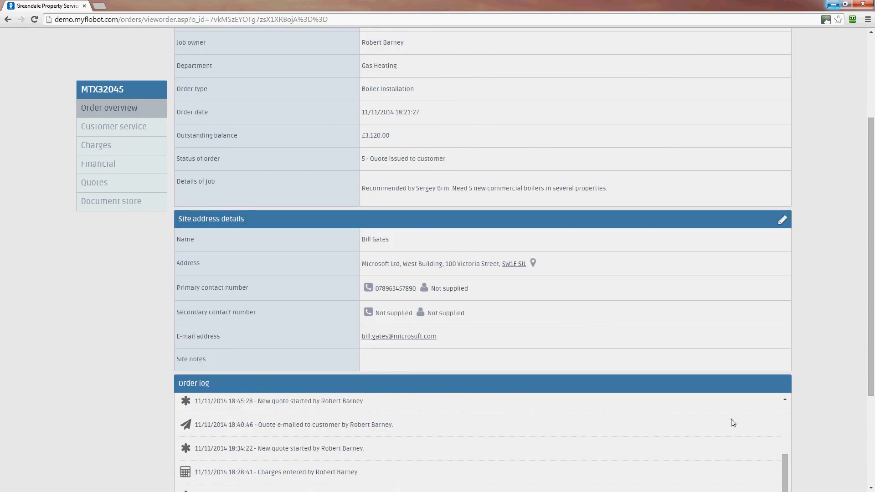
pyautogui.scroll(-2, 732, 422)
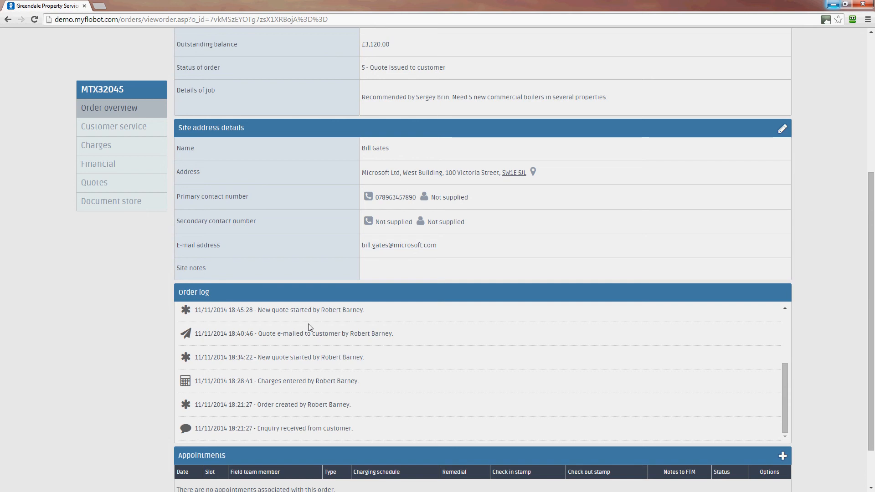
pyautogui.moveTo(787, 387); pyautogui.dragTo(780, 318)
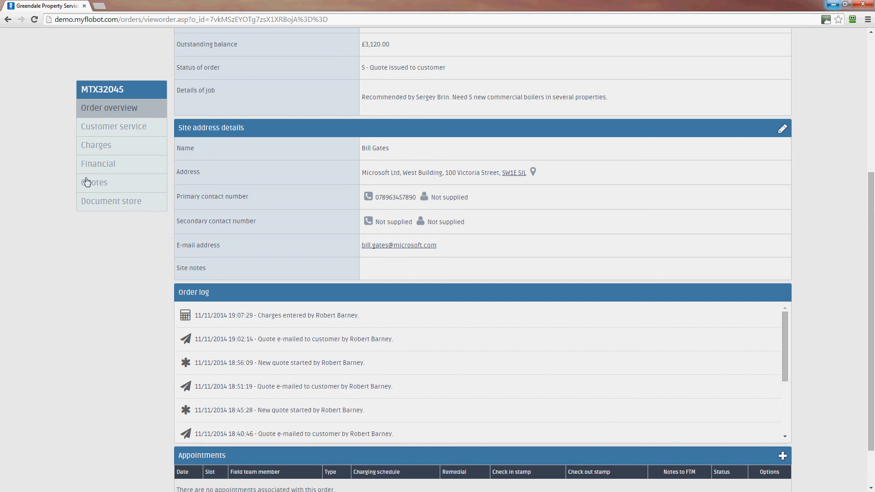
# Return to the order's charges and check the new fixed price charge and the gross total
pyautogui.click(95, 145)
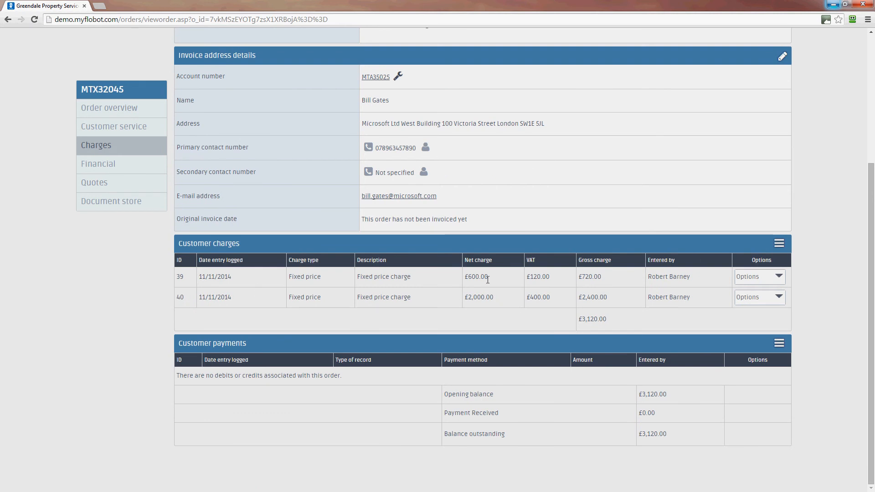
pyautogui.moveTo(454, 297); pyautogui.dragTo(496, 299)
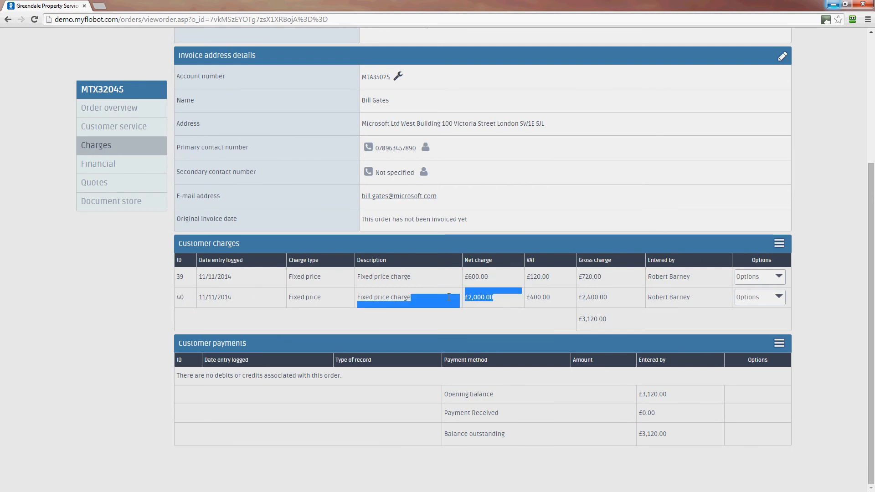
pyautogui.click(482, 294)
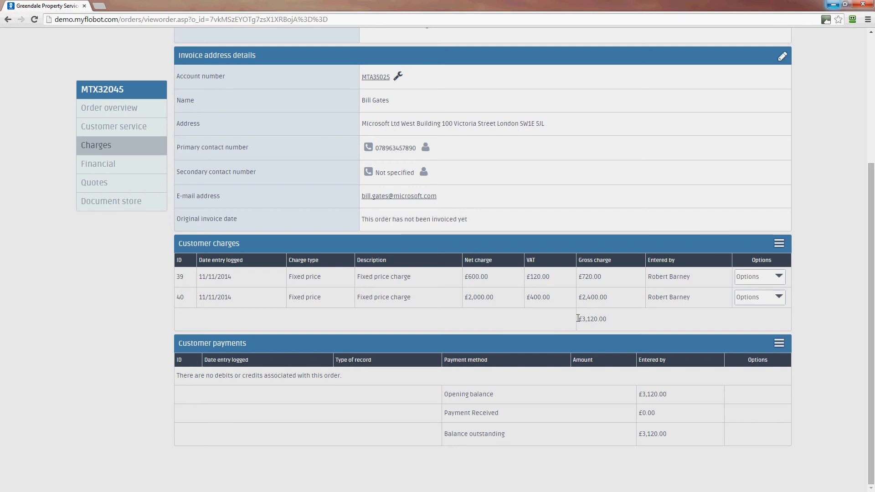
pyautogui.doubleClick(596, 319)
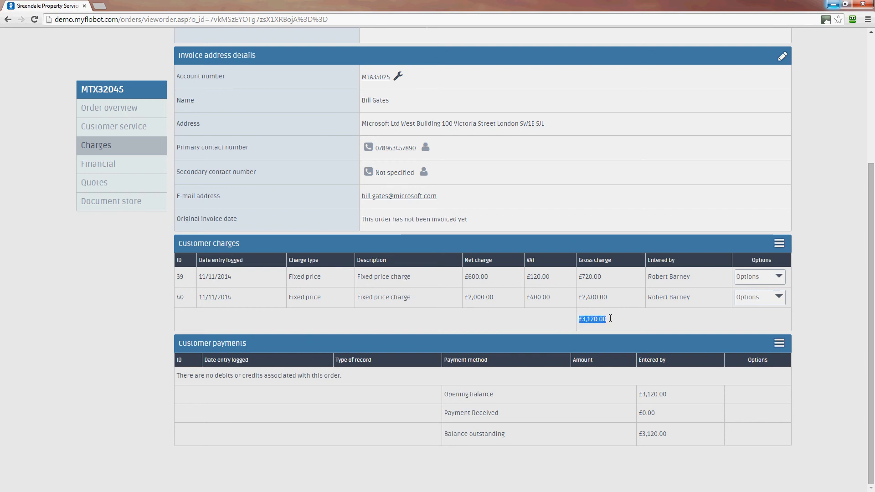
pyautogui.click(661, 325)
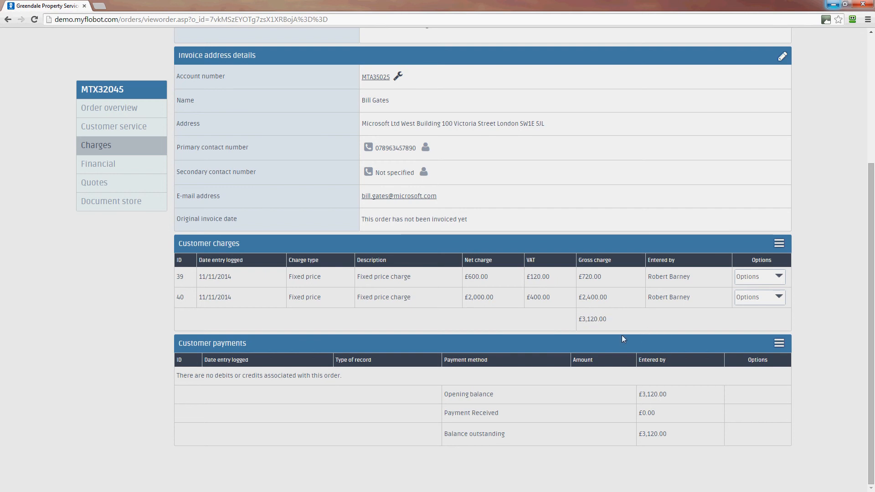
# Start sending the customer a regular invoice for the order and review its preview down to the amount payable
pyautogui.click(779, 246)
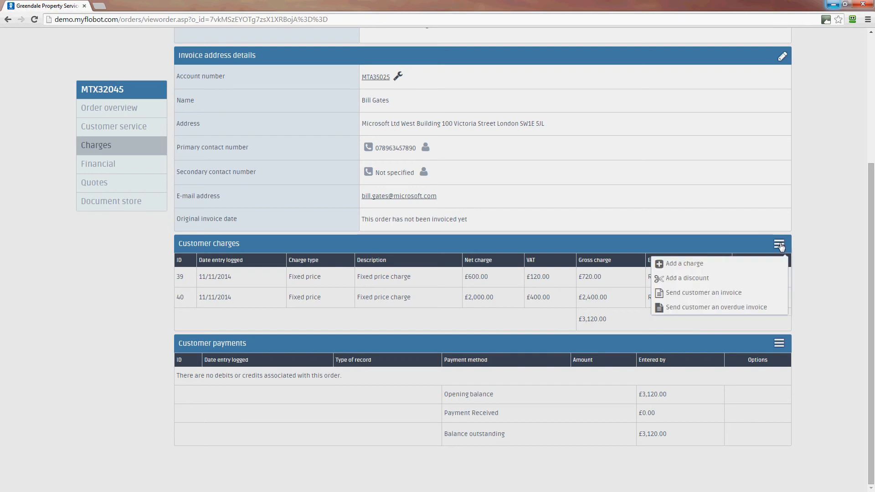
pyautogui.click(738, 295)
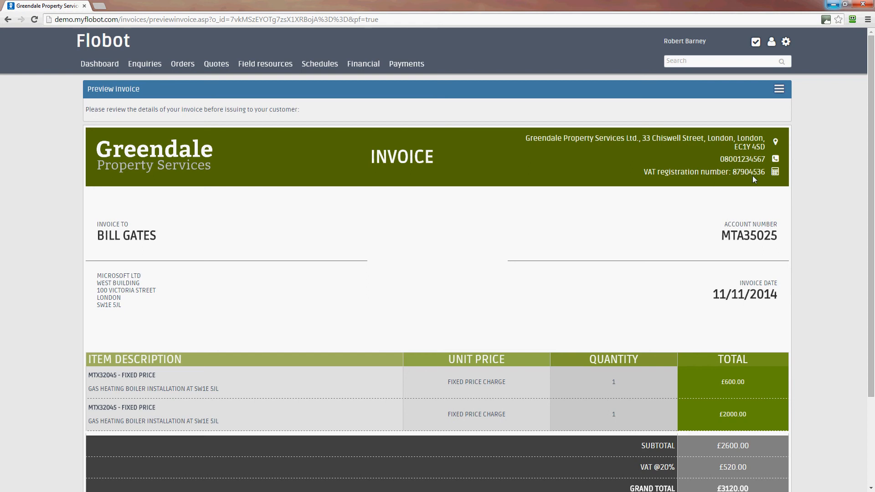
pyautogui.scroll(-3, 818, 306)
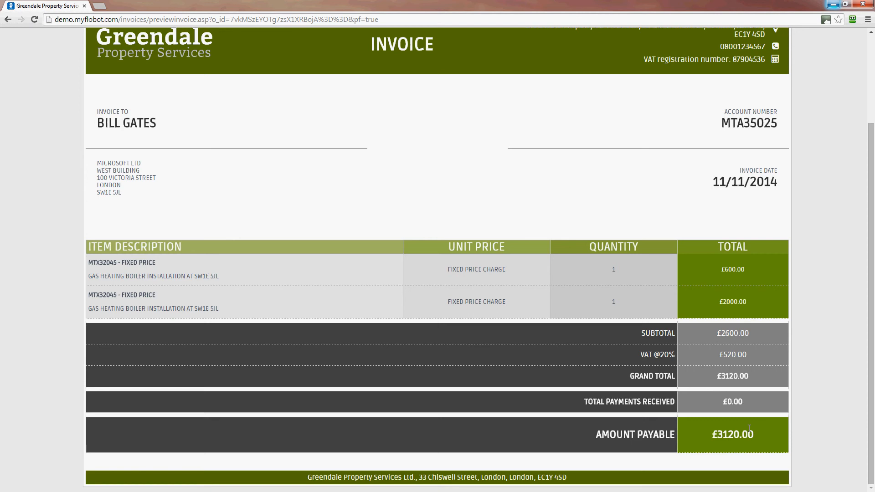
pyautogui.scroll(3, 749, 428)
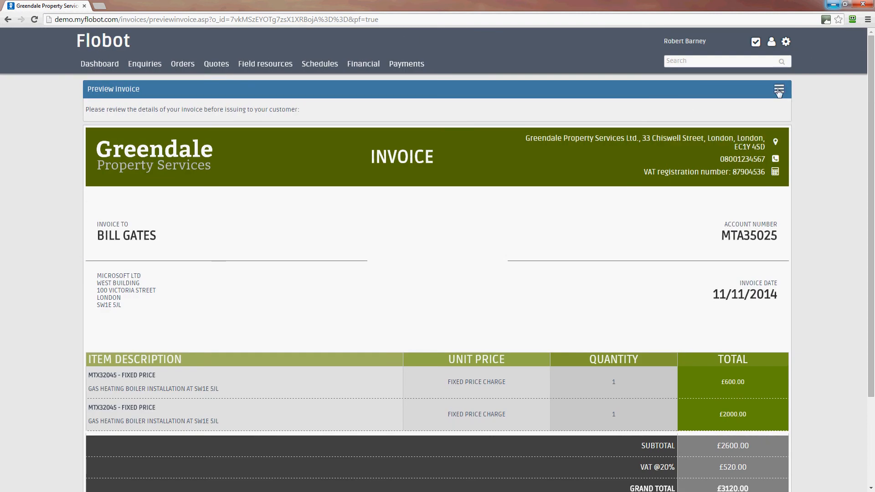
# E-mail the previewed invoice to the customer with the subject "Your invoice from Greendale" and an empty Cc line, and dismiss the notification
pyautogui.click(780, 92)
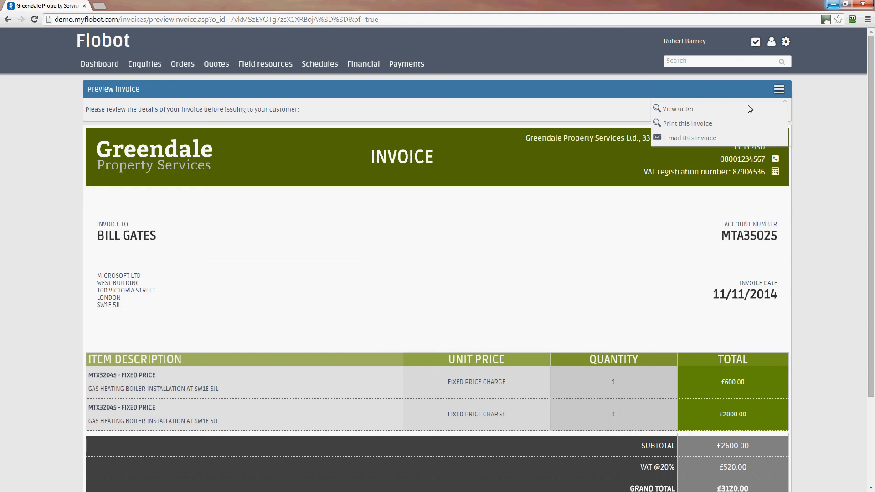
pyautogui.click(777, 88)
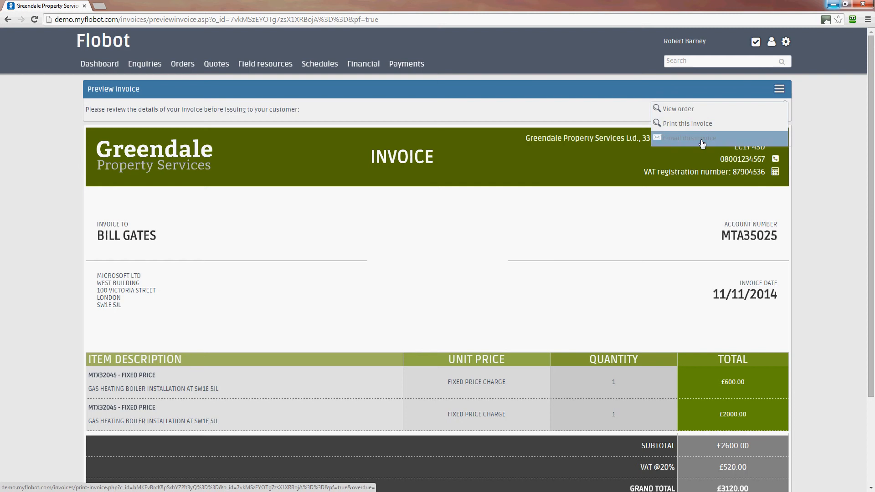
pyautogui.click(670, 142)
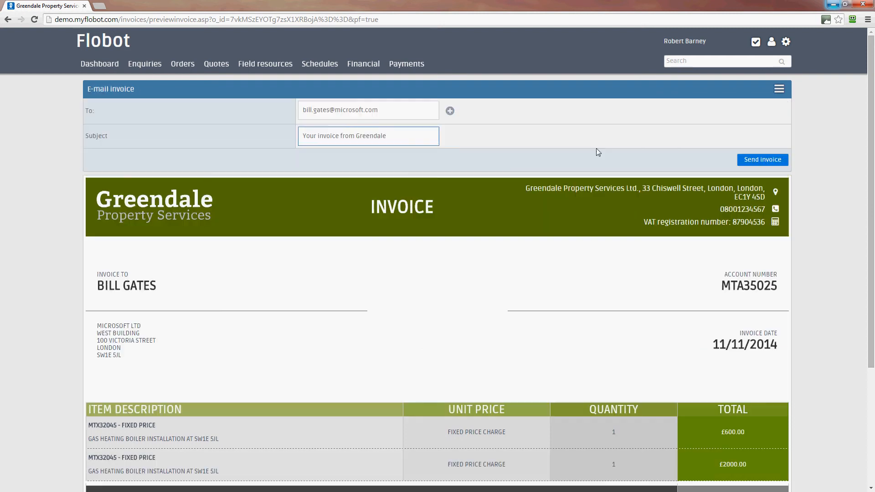
pyautogui.click(324, 113)
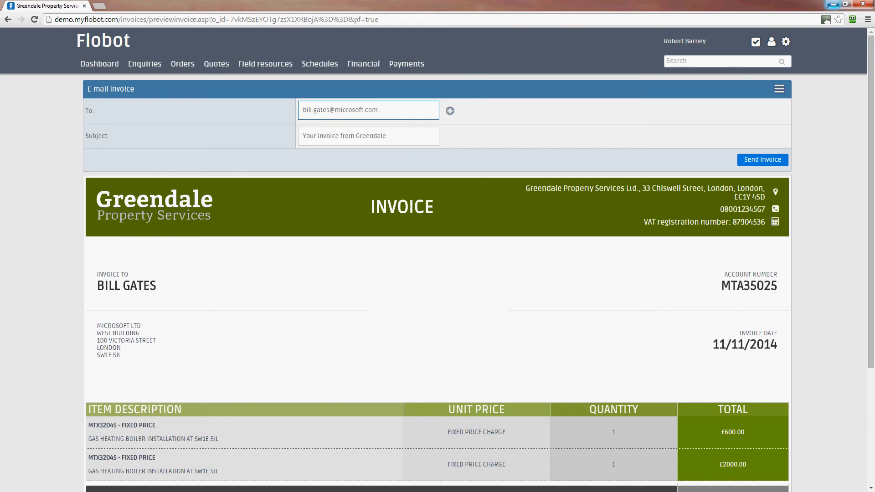
pyautogui.click(450, 111)
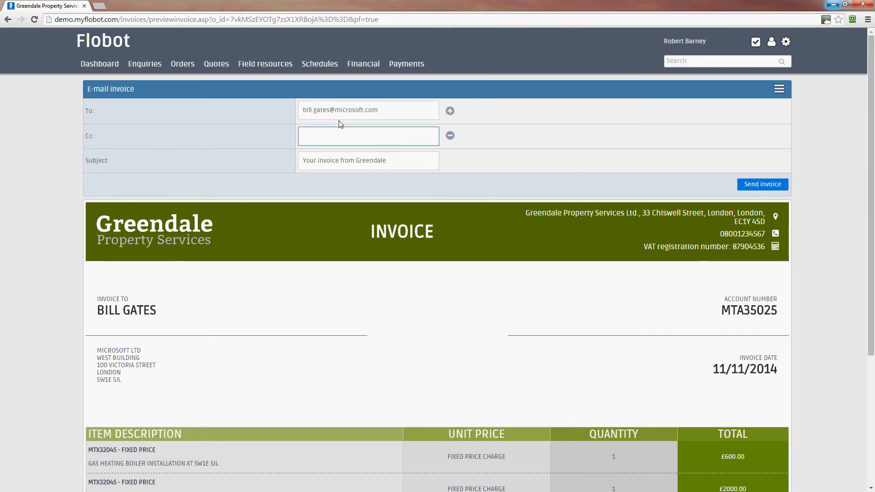
pyautogui.click(363, 163)
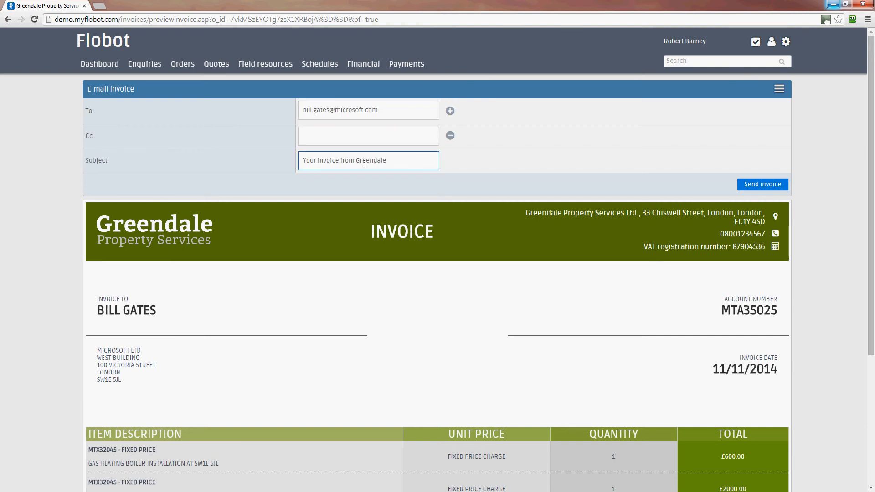
pyautogui.click(769, 184)
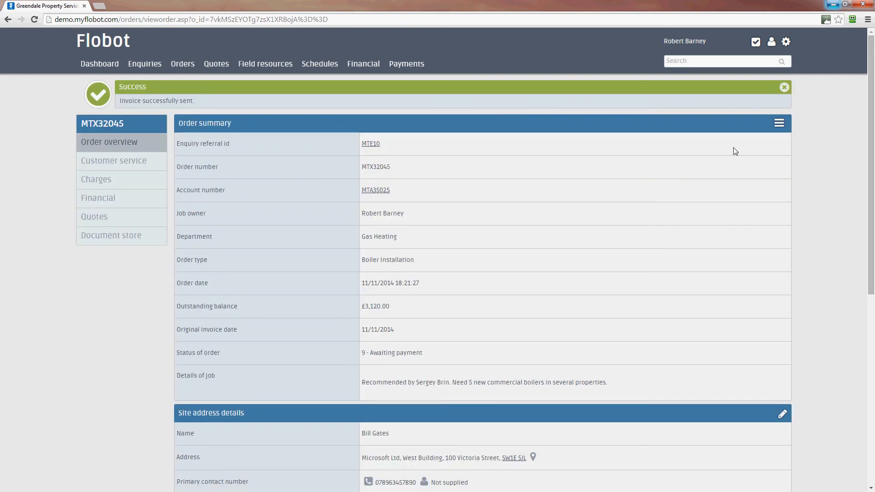
pyautogui.click(784, 87)
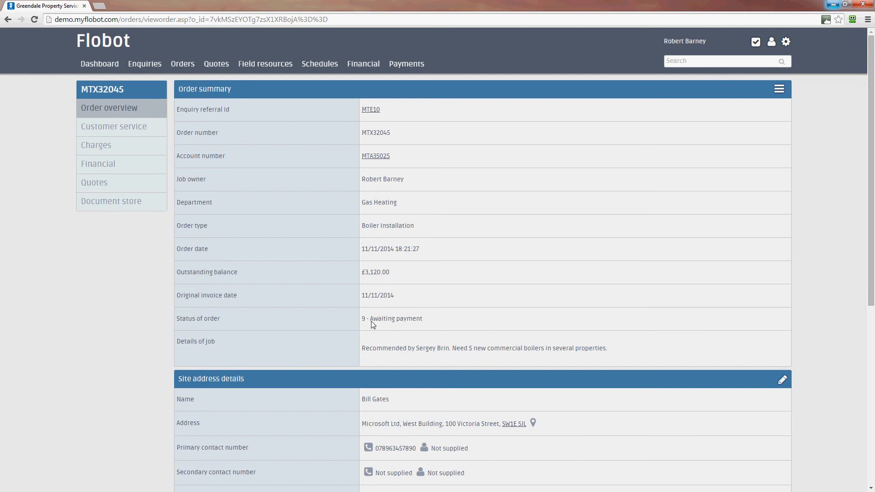
# Check the order's status and the newest entries in its order log
pyautogui.moveTo(365, 319); pyautogui.dragTo(434, 317)
pyautogui.scroll(-6, 621, 397)
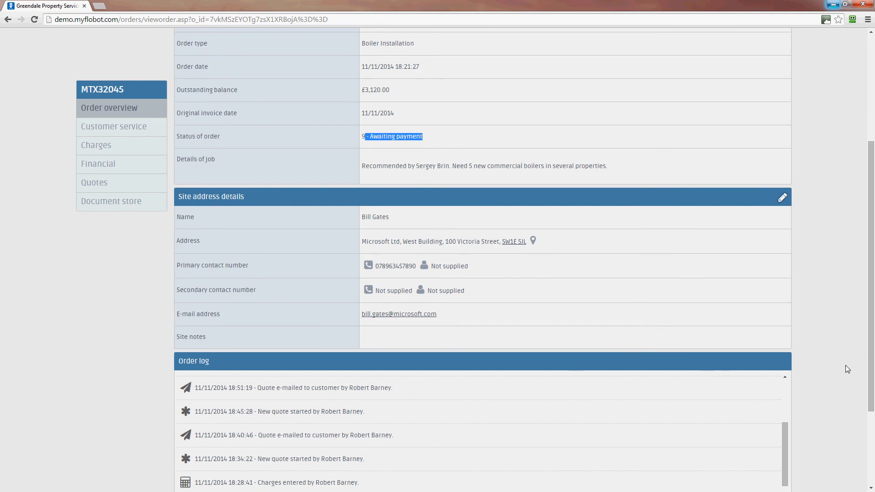
pyautogui.moveTo(871, 371); pyautogui.dragTo(871, 490)
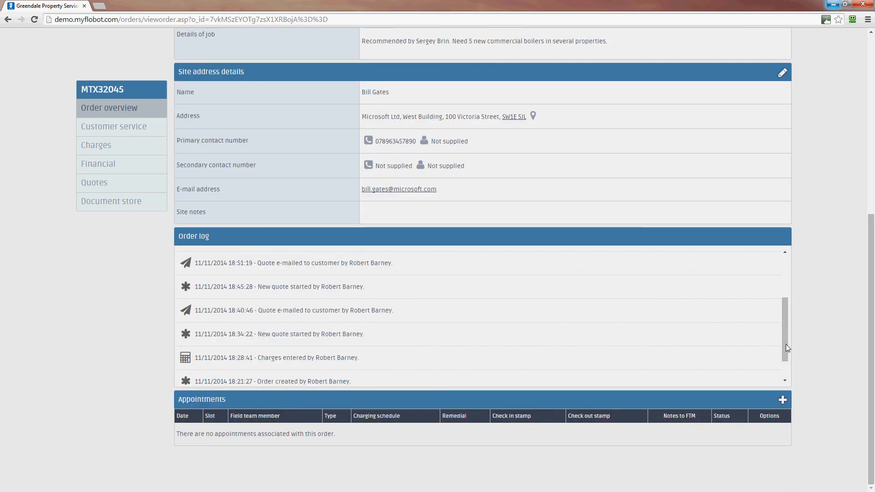
pyautogui.moveTo(786, 343); pyautogui.dragTo(783, 265)
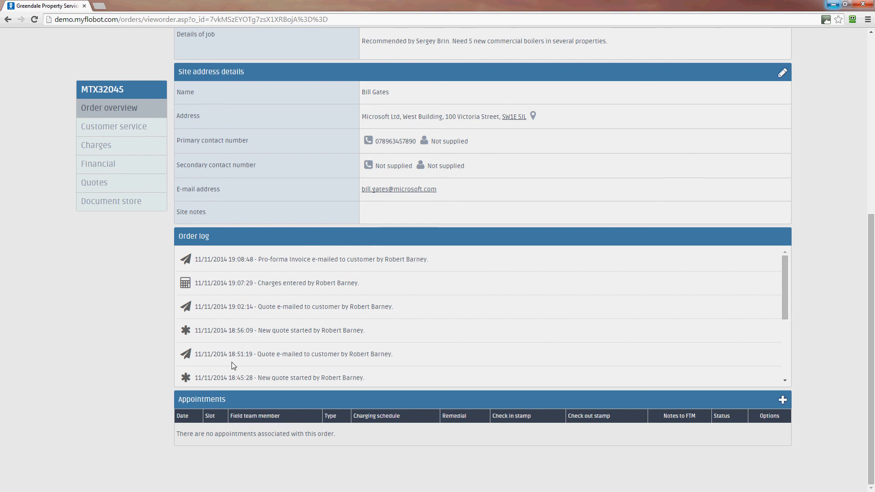
# Return to the order's charges and check the gross total of the customer charges
pyautogui.click(101, 145)
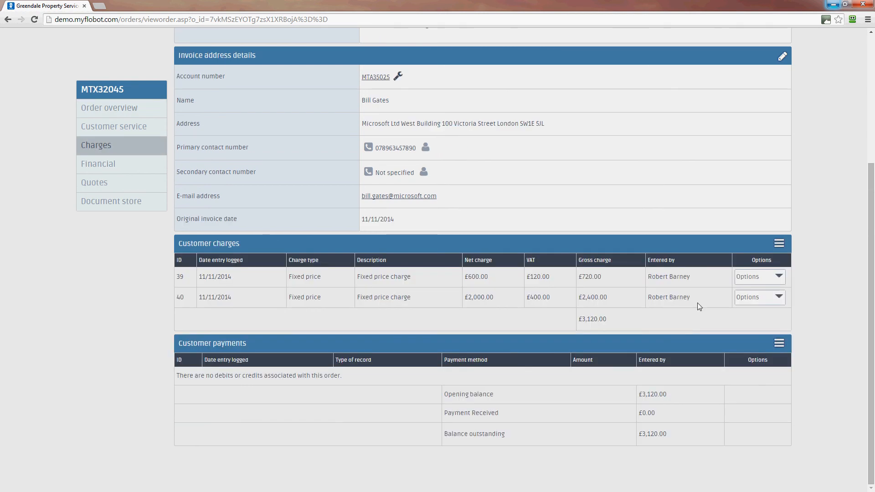
pyautogui.moveTo(610, 318); pyautogui.dragTo(582, 319)
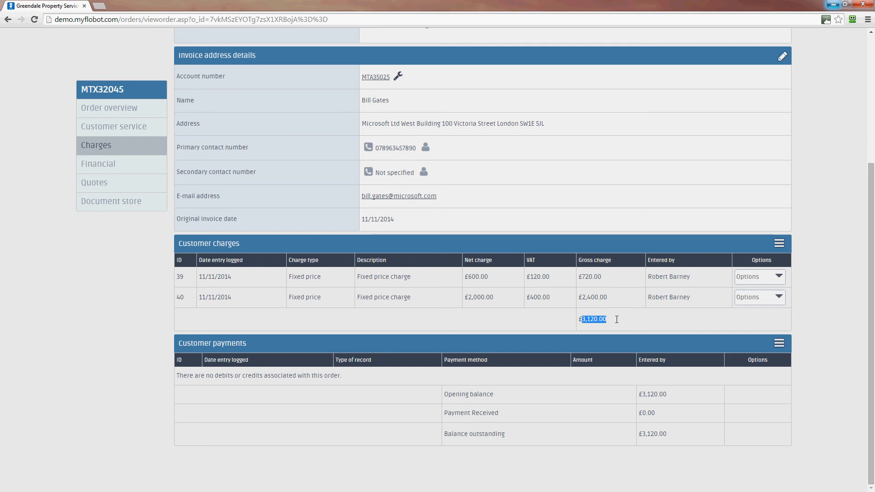
pyautogui.click(631, 320)
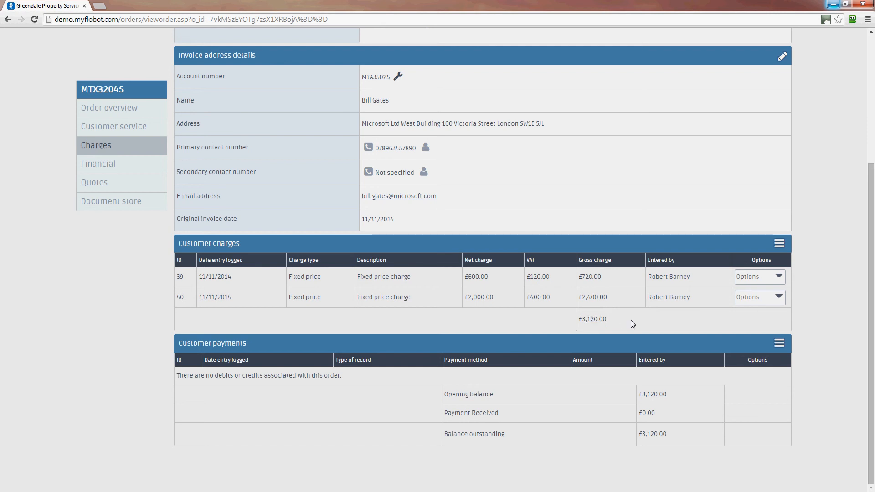
# Start sending the customer an overdue invoice for the order and review its preview down to the amount payable
pyautogui.click(780, 246)
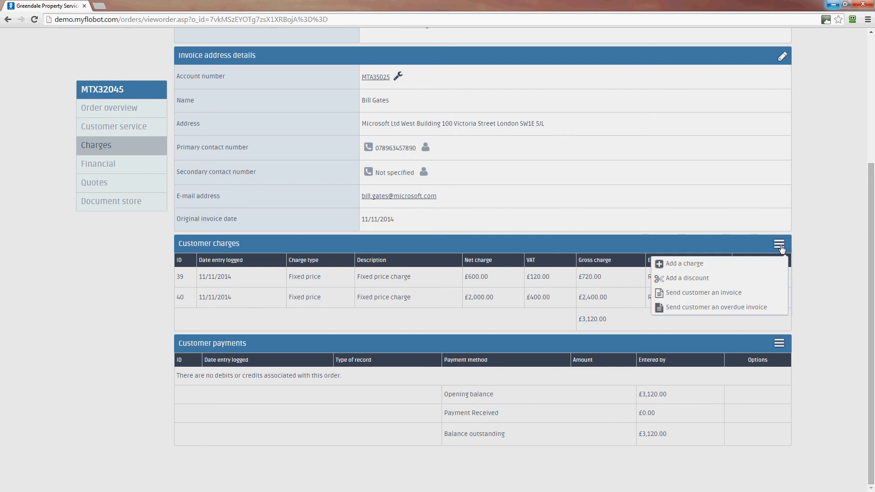
pyautogui.click(728, 309)
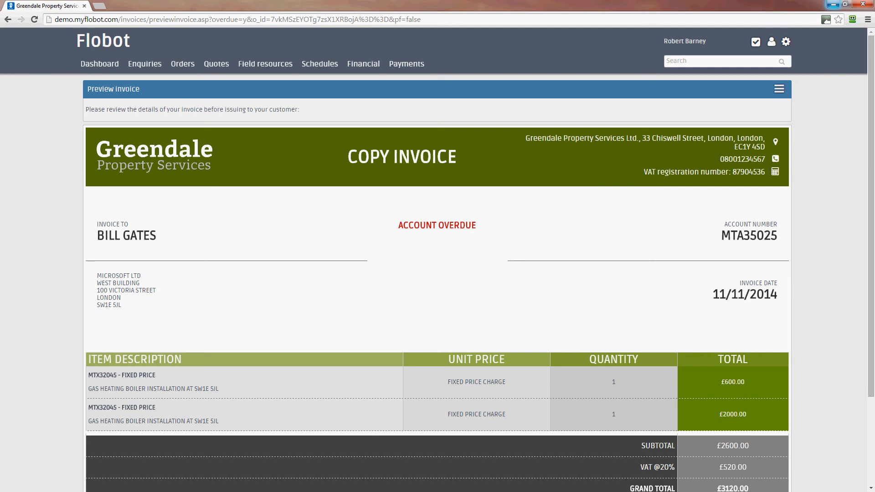
pyautogui.scroll(-2, 872, 265)
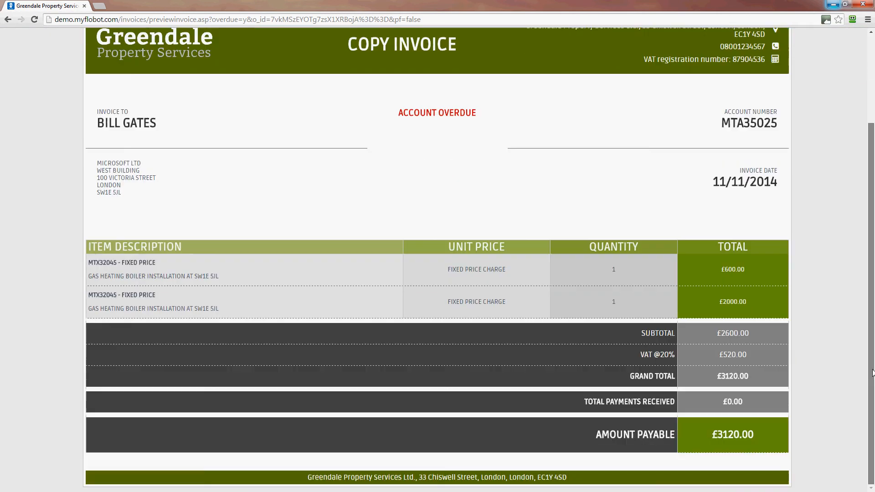
pyautogui.scroll(2, 871, 265)
# E-mail the overdue invoice to the customer with the preset payment warning subject and dismiss the notification
pyautogui.click(779, 89)
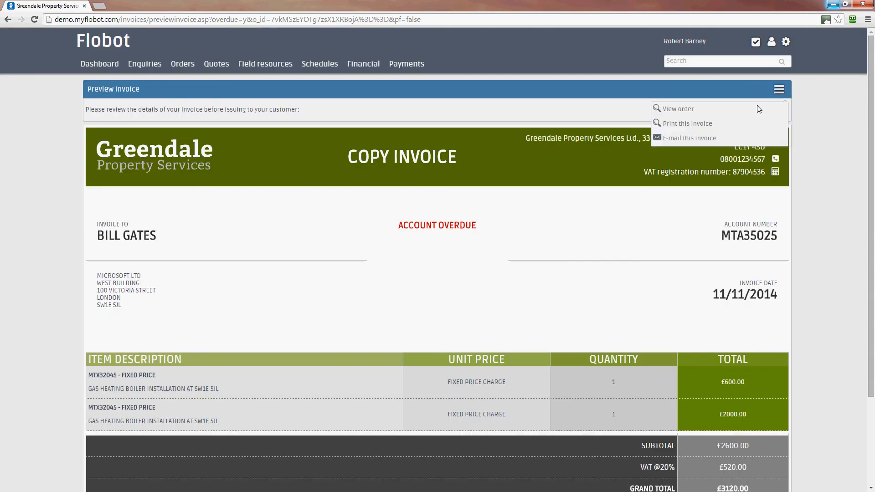
pyautogui.click(723, 145)
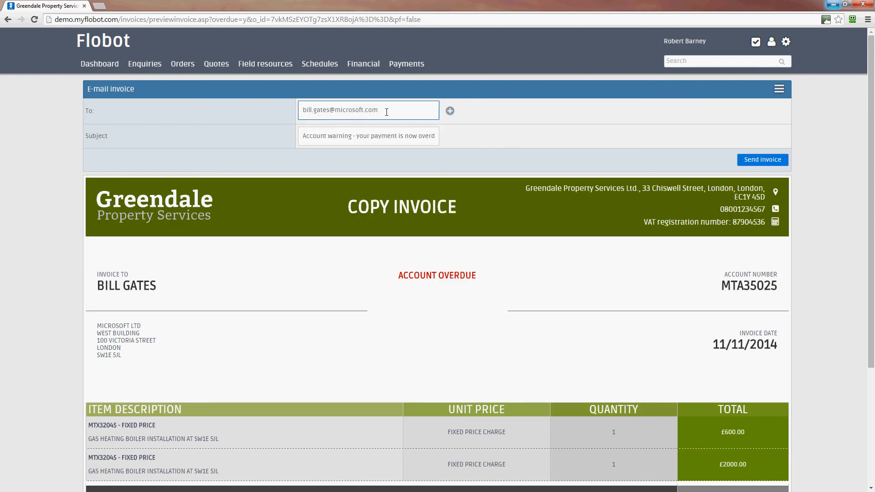
pyautogui.moveTo(382, 116); pyautogui.dragTo(342, 137)
pyautogui.press('Tab')
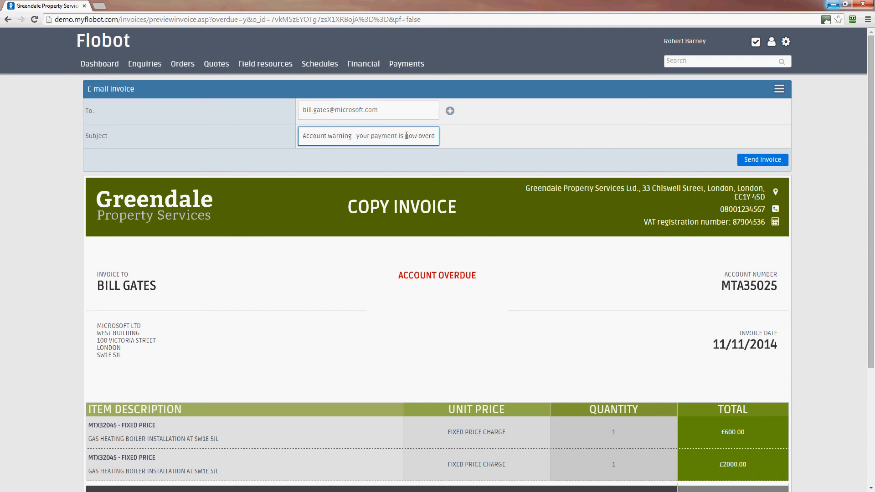
pyautogui.click(765, 162)
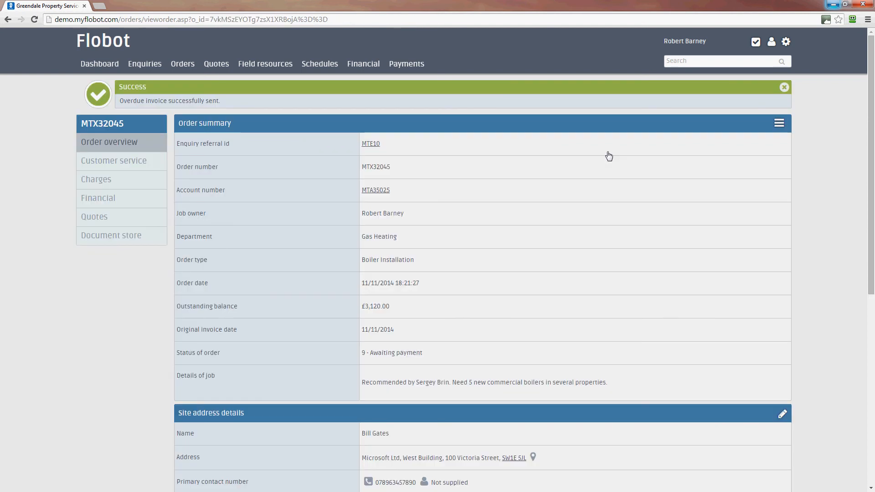
pyautogui.click(783, 87)
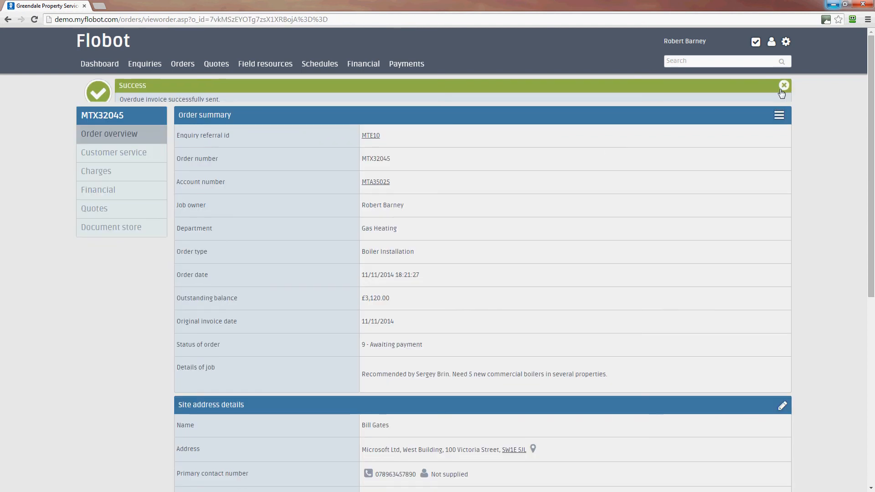
# Revisit the order's charges, and filter the list of all orders to those with outstanding payments
pyautogui.click(96, 147)
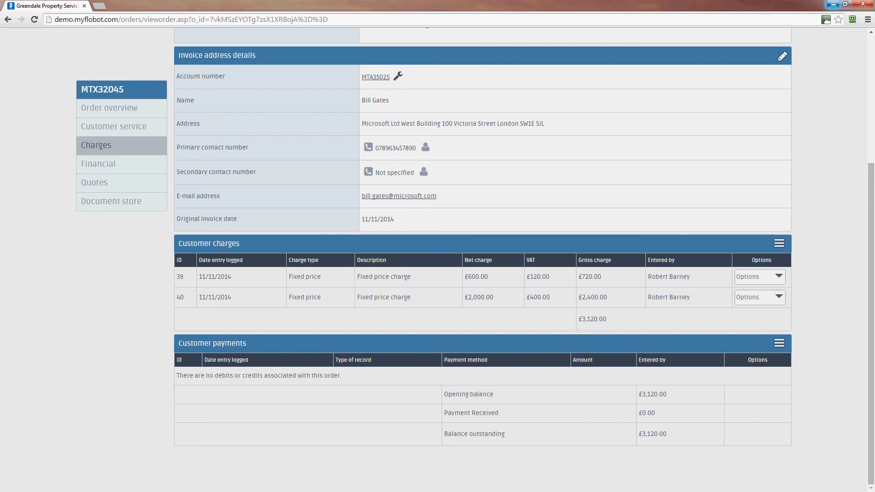
pyautogui.scroll(4, 872, 246)
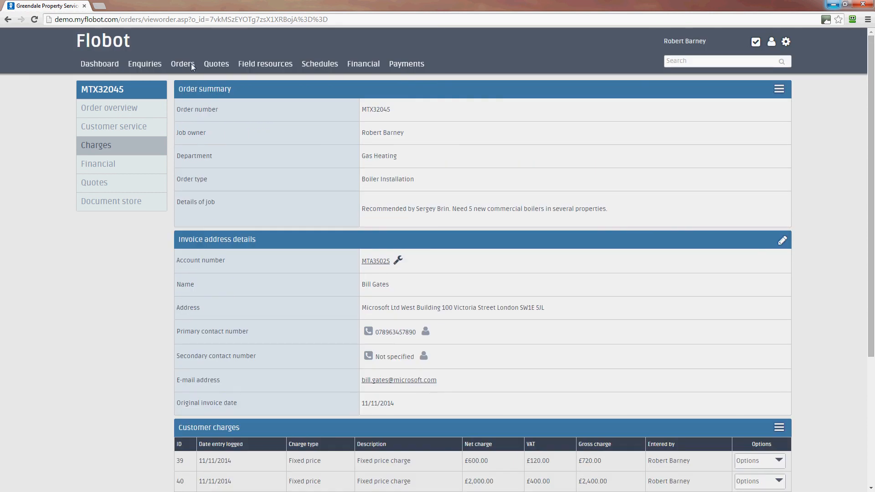
pyautogui.click(187, 63)
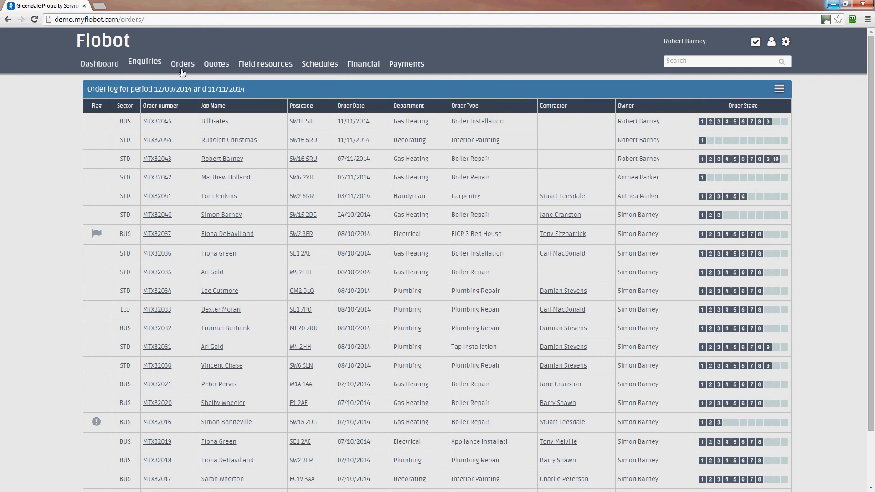
pyautogui.click(779, 89)
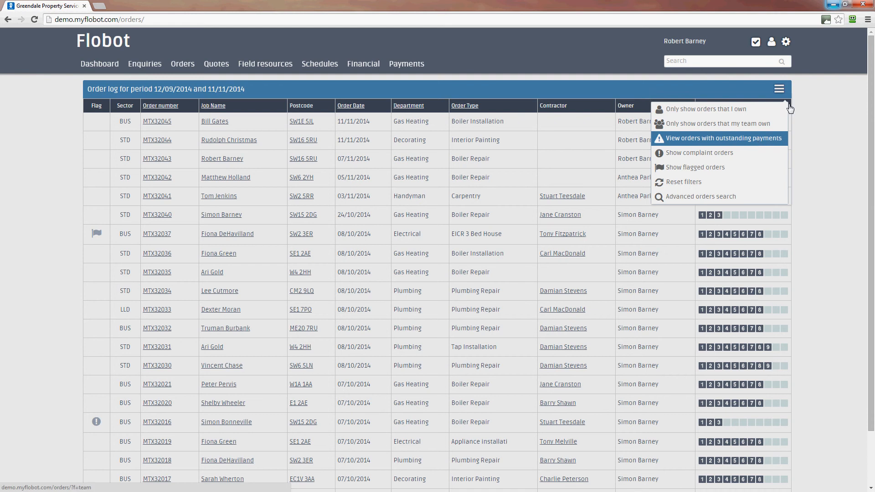
pyautogui.click(779, 89)
pyautogui.click(779, 90)
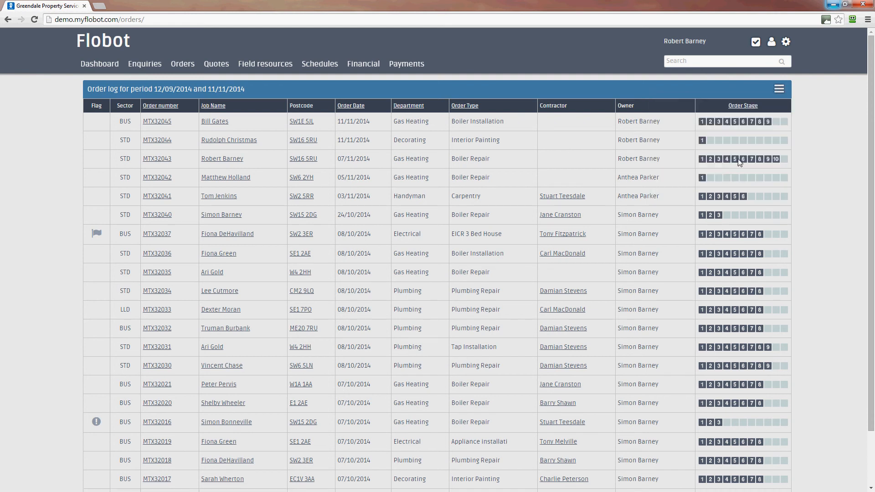
pyautogui.click(779, 89)
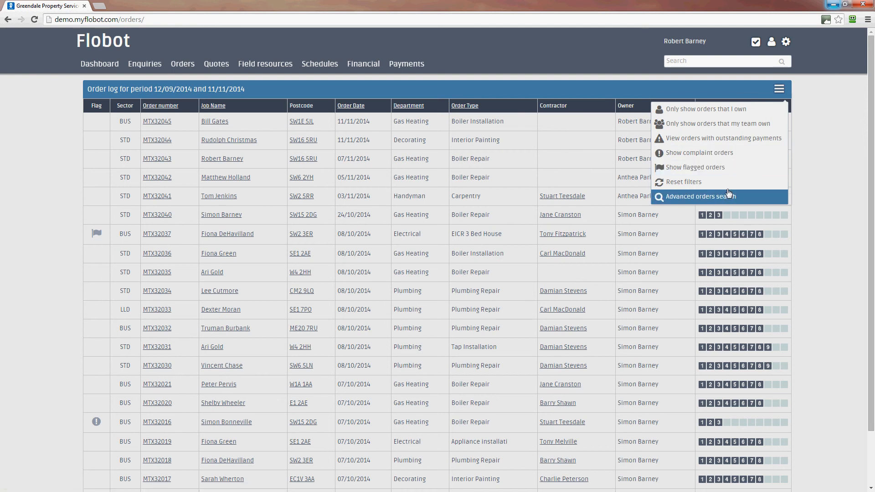
pyautogui.click(725, 138)
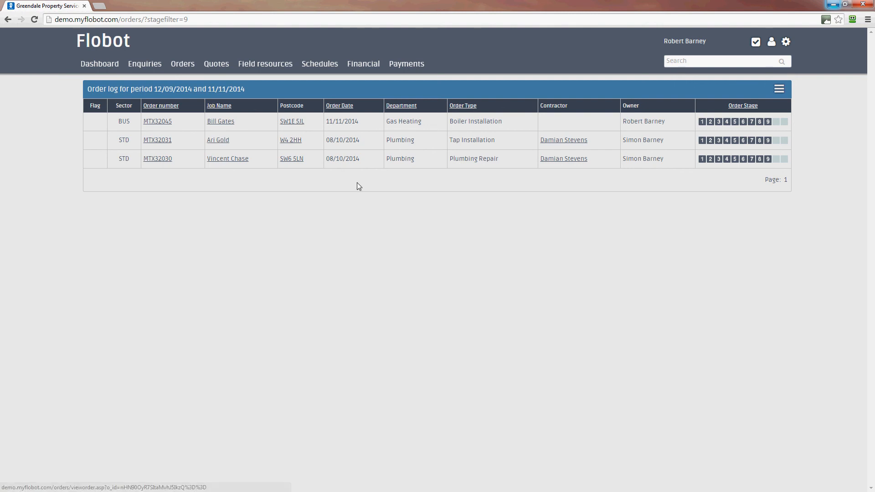
# Open the boiler installation order from the filtered list and review its charges and customer payments
pyautogui.click(221, 121)
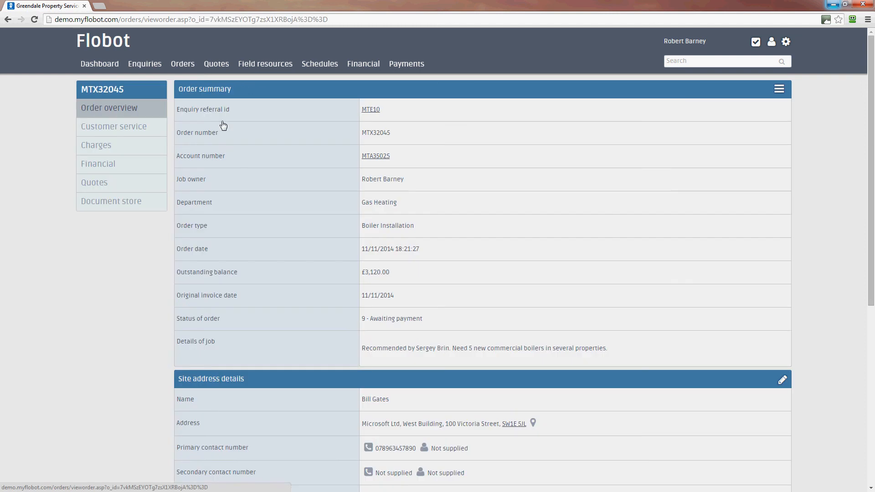
pyautogui.click(102, 154)
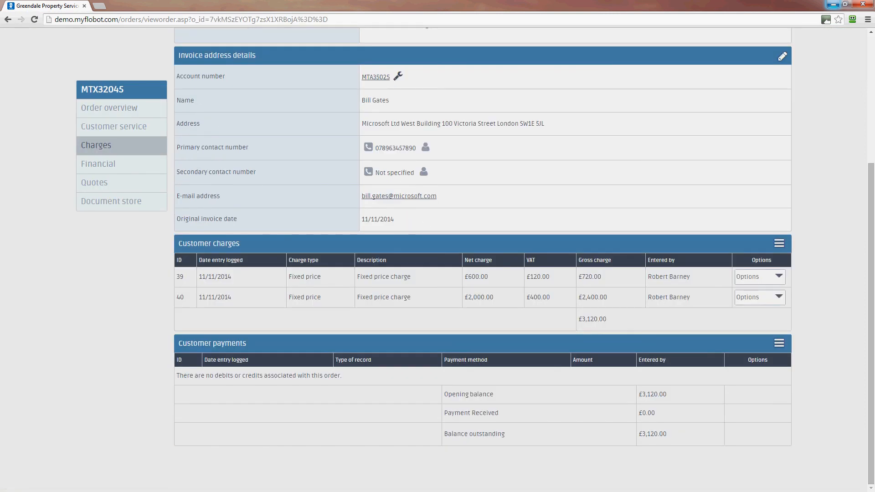
pyautogui.moveTo(871, 237); pyautogui.dragTo(868, 73)
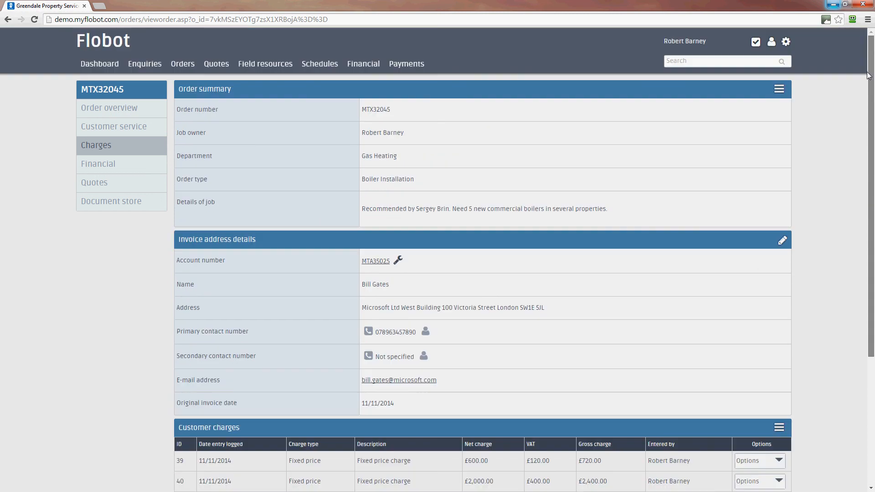
pyautogui.scroll(-5, 864, 283)
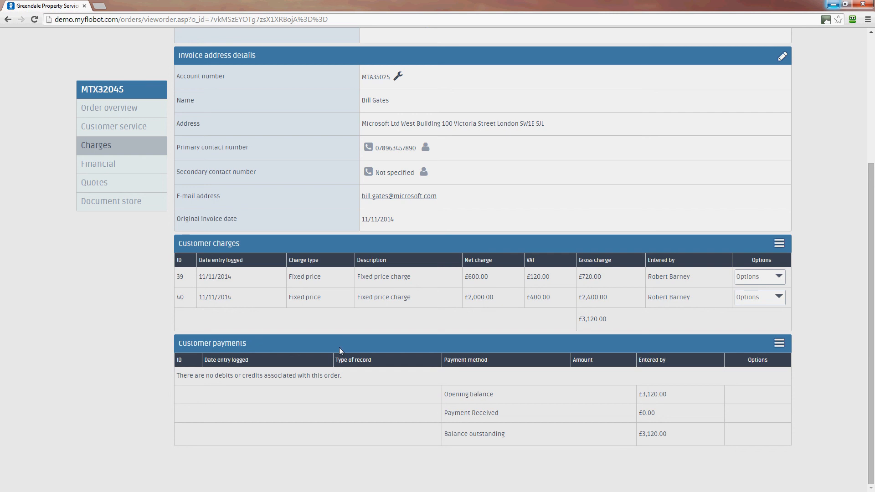
# Open the card payment form for the order, look it over and go back to the order overview without taking a payment
pyautogui.click(778, 346)
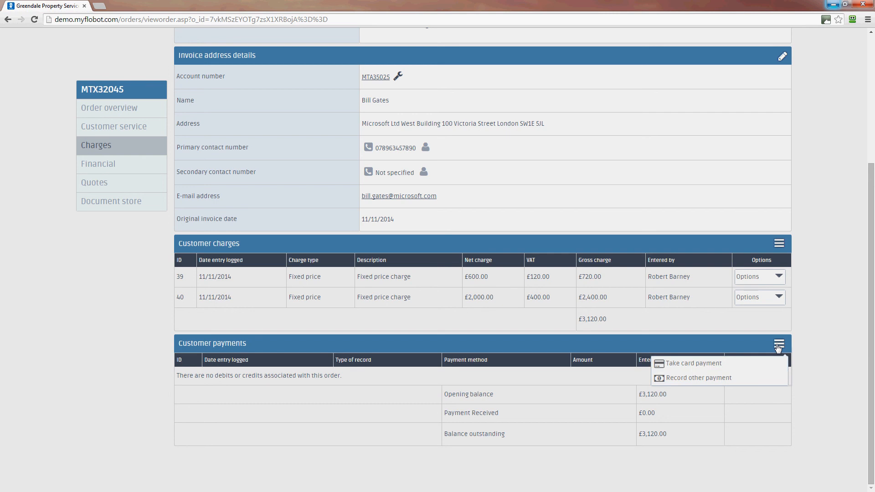
pyautogui.click(691, 365)
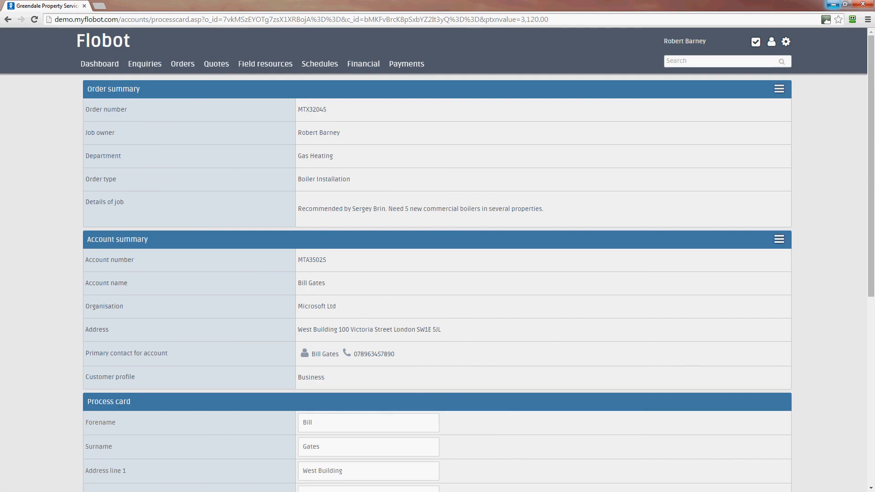
pyautogui.moveTo(873, 291); pyautogui.dragTo(129, 13)
pyautogui.click(8, 19)
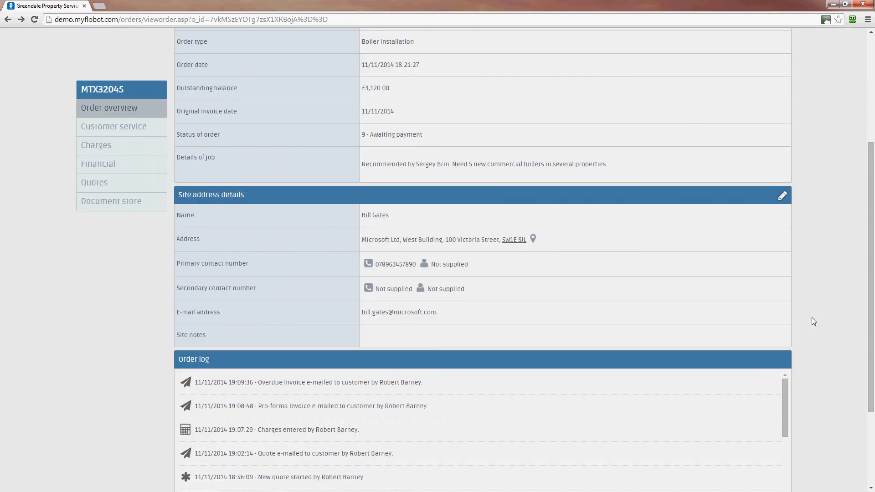
pyautogui.scroll(-1, 873, 324)
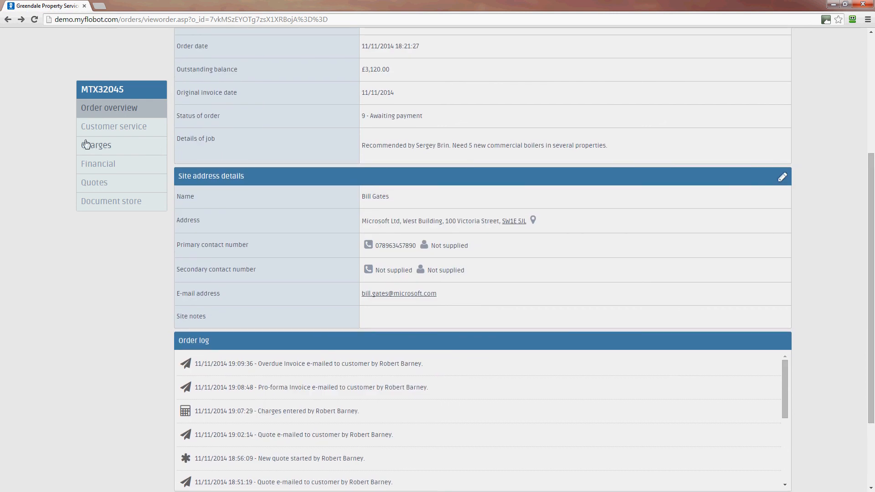
# Open the form for recording a non-card payment from the order's customer payments and go to its payment details
pyautogui.click(85, 145)
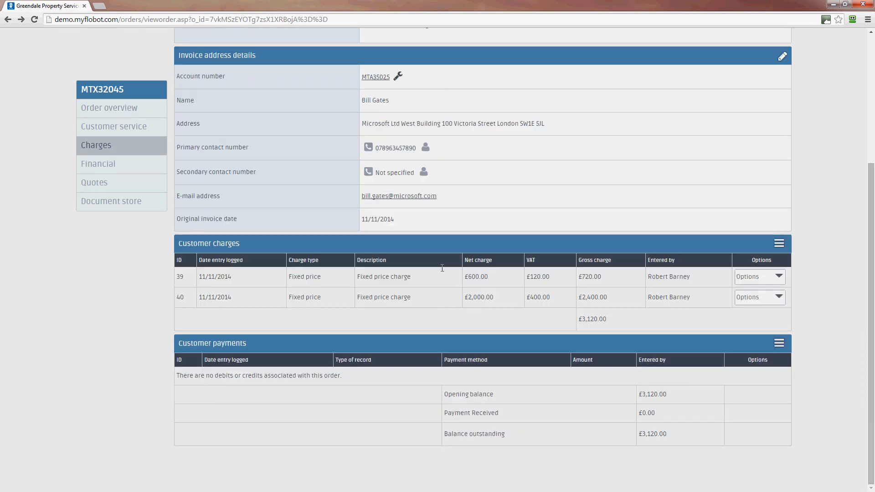
pyautogui.click(778, 343)
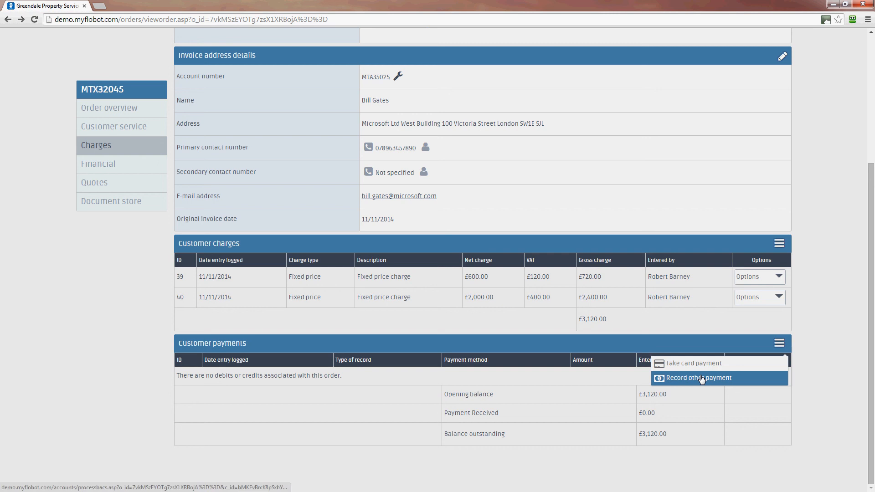
pyautogui.click(761, 377)
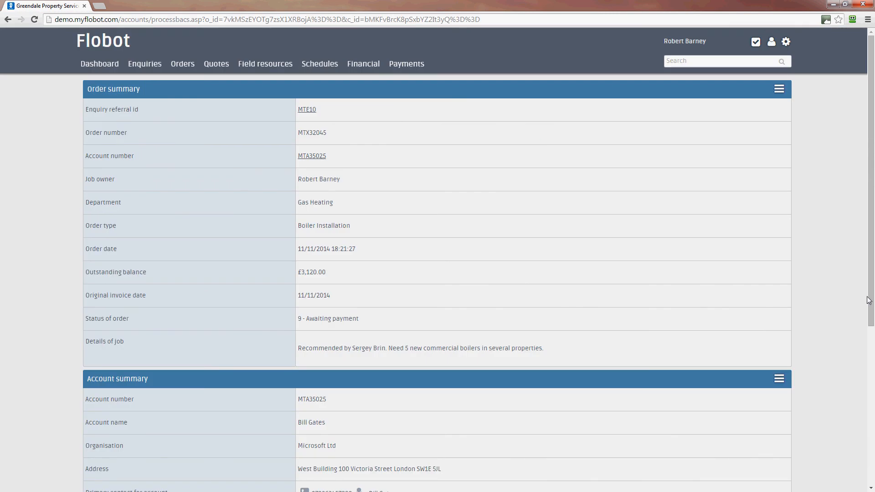
pyautogui.moveTo(870, 299); pyautogui.dragTo(871, 449)
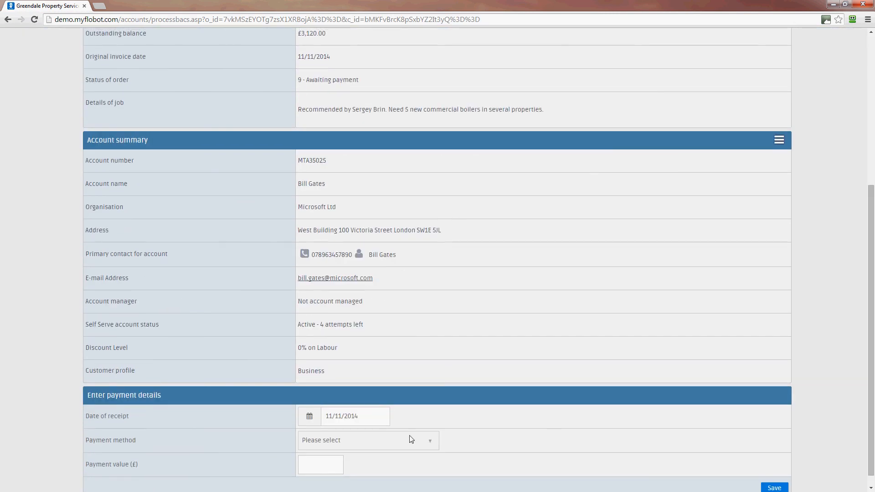
# Record a BACS payment of £800 against the order, save it and dismiss the notification
pyautogui.click(402, 440)
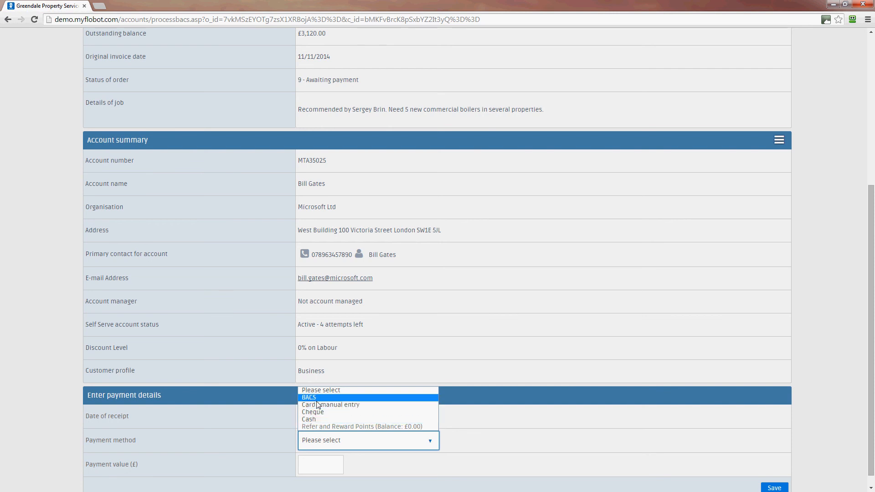
pyautogui.click(317, 400)
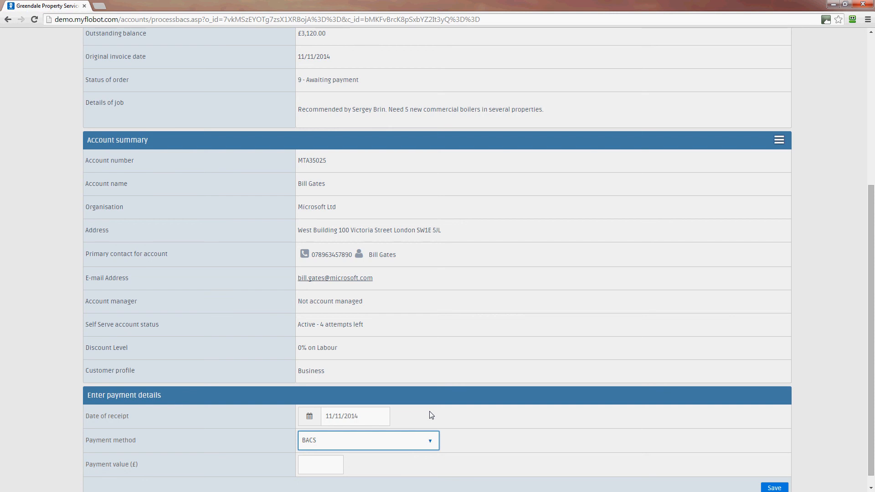
pyautogui.click(327, 463)
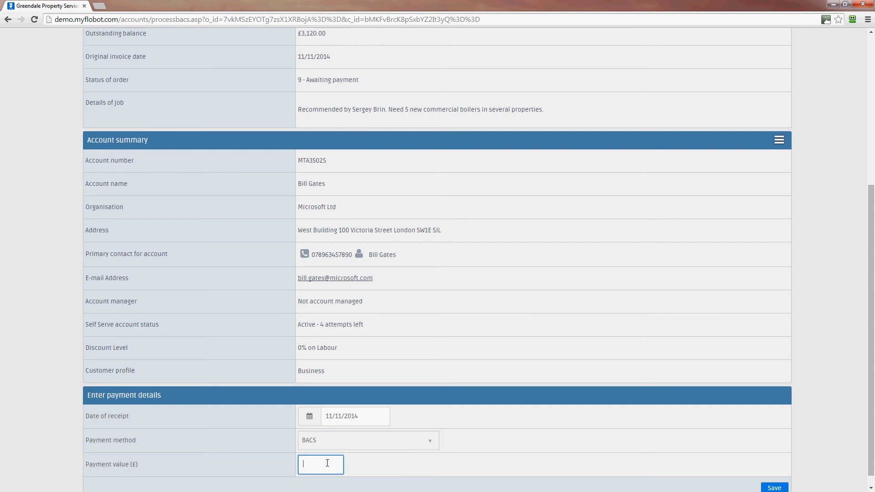
pyautogui.write('800')
pyautogui.click(779, 488)
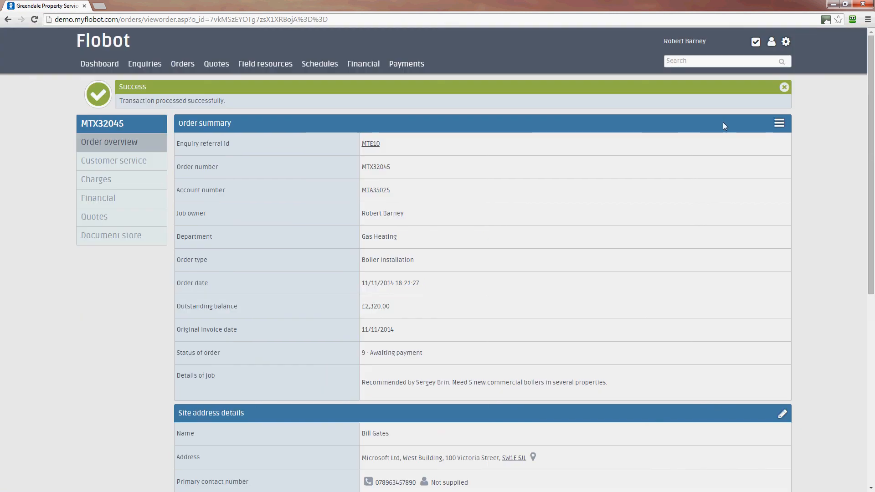
pyautogui.click(783, 87)
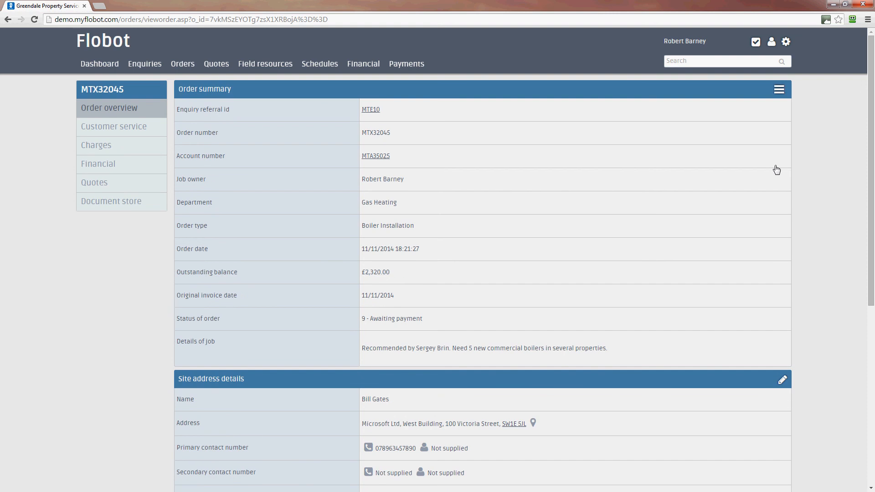
# Preview a regular customer invoice from the order's charges and check the payment received and amount payable on it
pyautogui.click(102, 145)
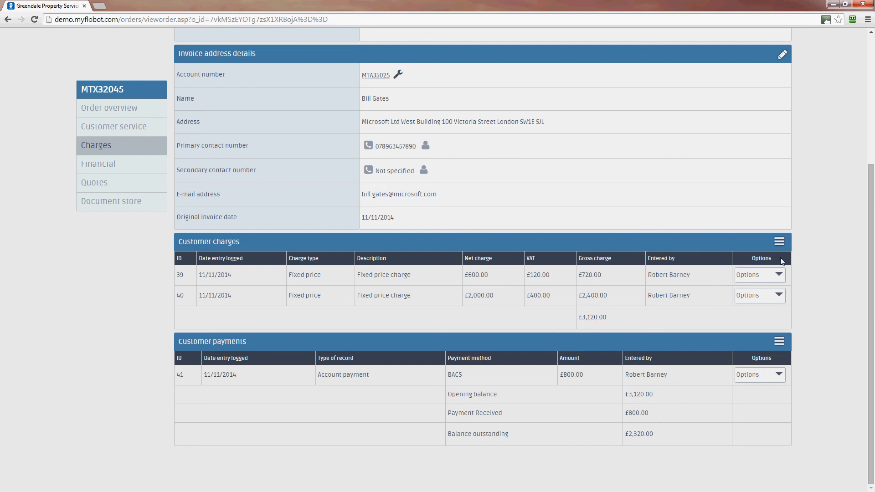
pyautogui.click(778, 243)
pyautogui.click(779, 243)
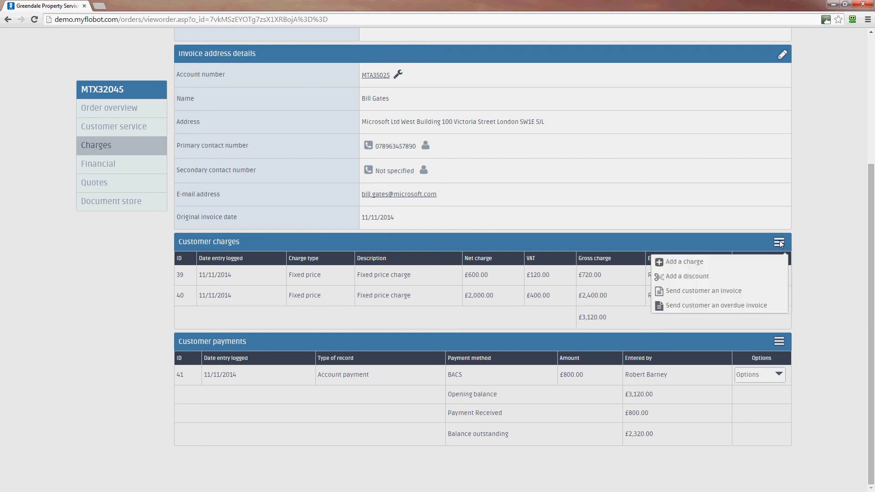
pyautogui.click(736, 293)
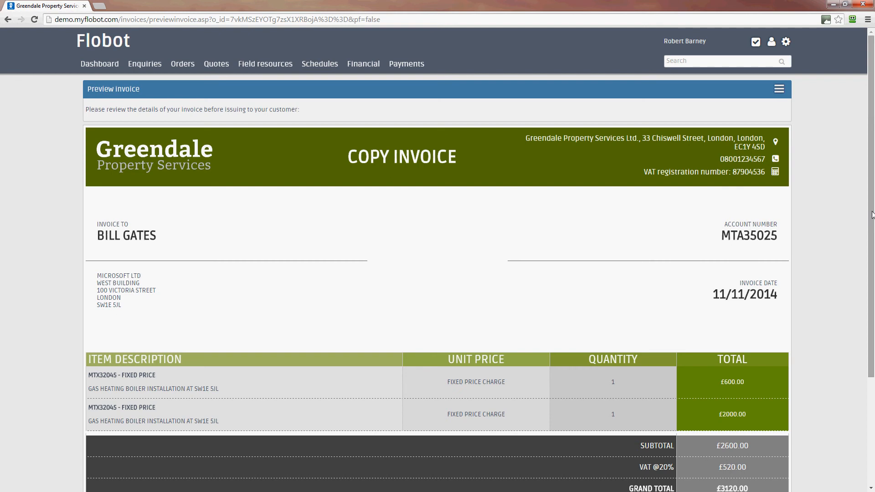
pyautogui.moveTo(870, 215); pyautogui.dragTo(871, 323)
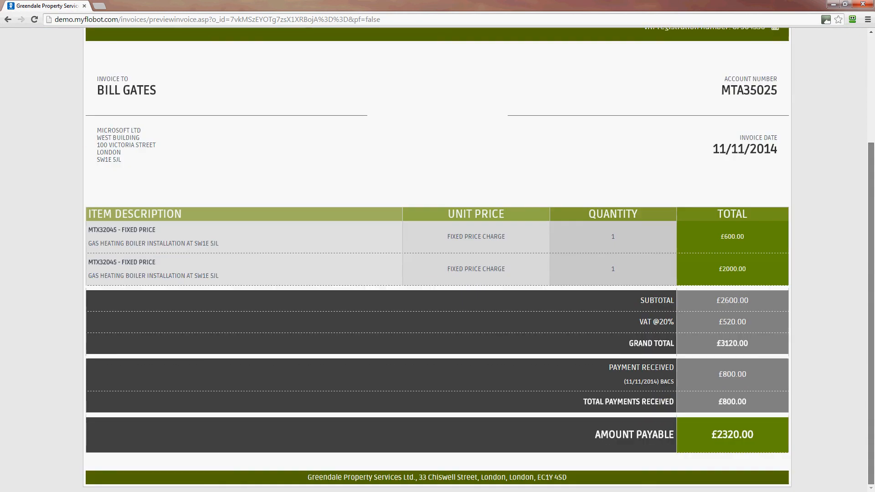
pyautogui.moveTo(754, 381); pyautogui.dragTo(625, 384)
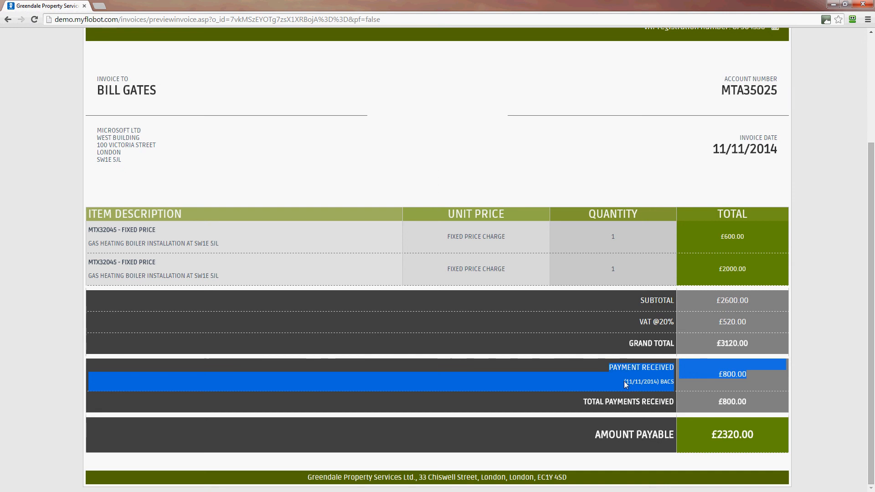
pyautogui.click(665, 393)
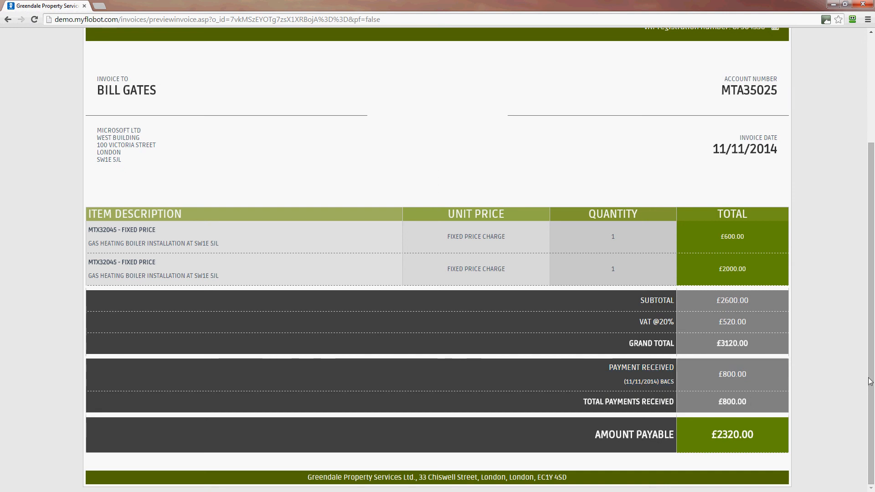
pyautogui.scroll(3, 871, 374)
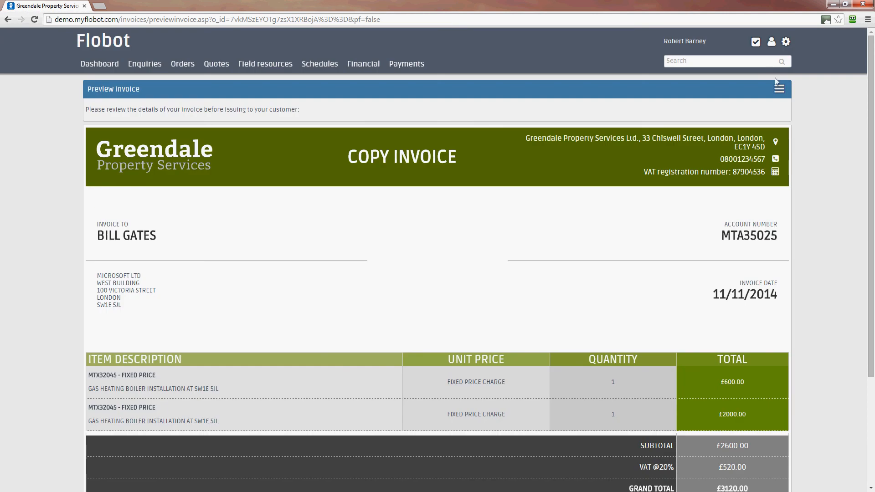
# E-mail the copy invoice to the customer with the preset subject "Your invoice from Greendale" and dismiss the notification
pyautogui.click(780, 90)
pyautogui.click(708, 137)
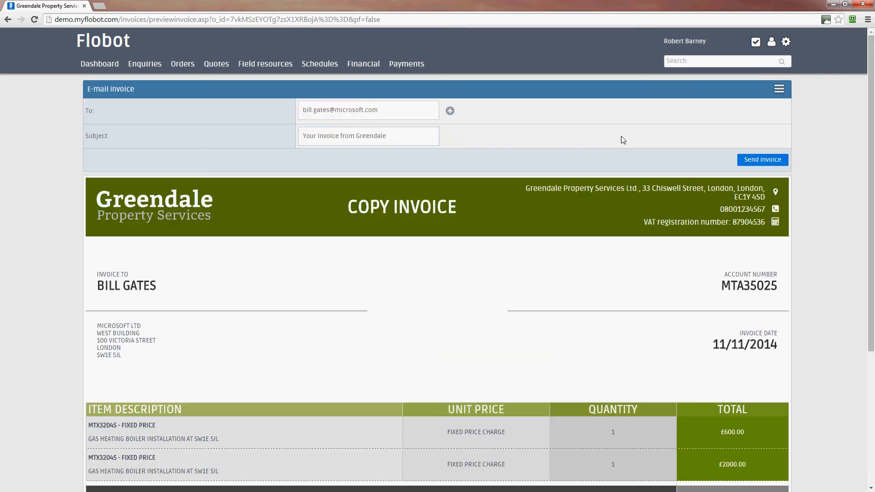
pyautogui.click(769, 160)
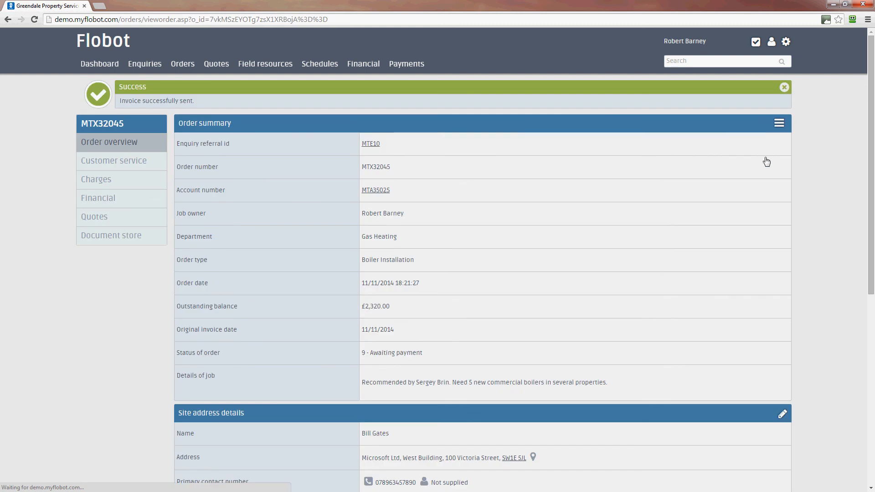
pyautogui.click(784, 87)
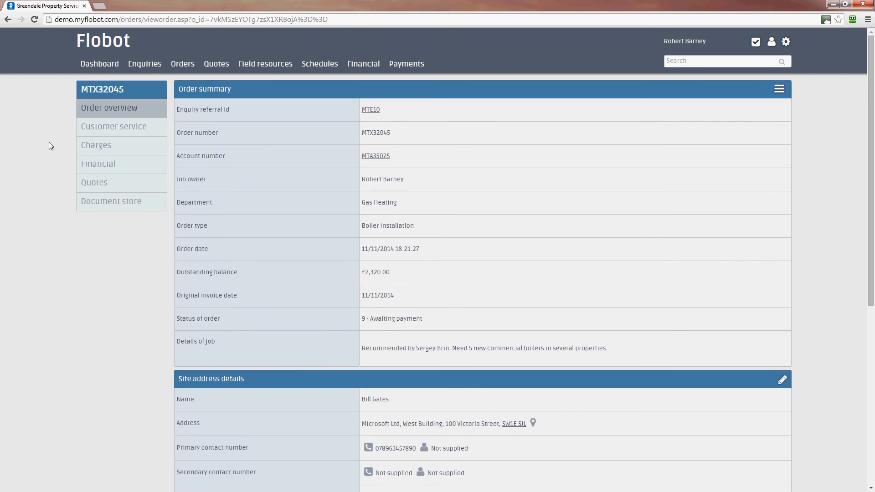
# Review the order's quotes and charges, and check the order status in the order overview
pyautogui.click(91, 182)
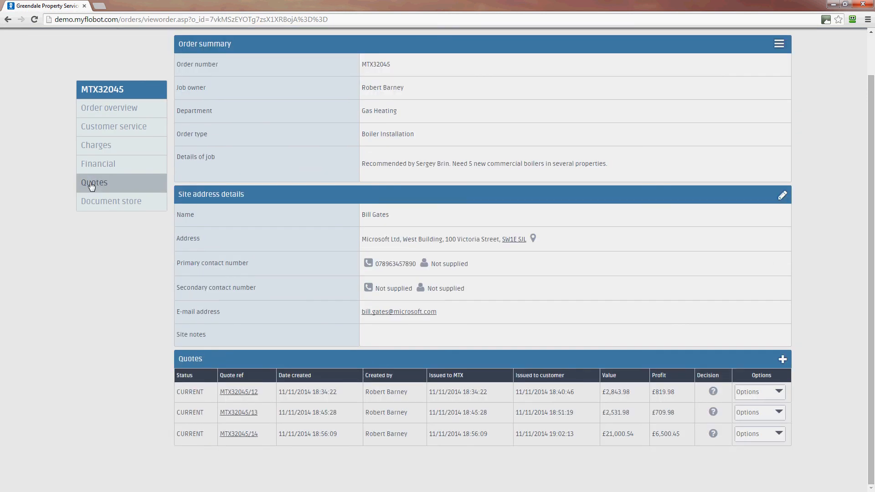
pyautogui.click(96, 147)
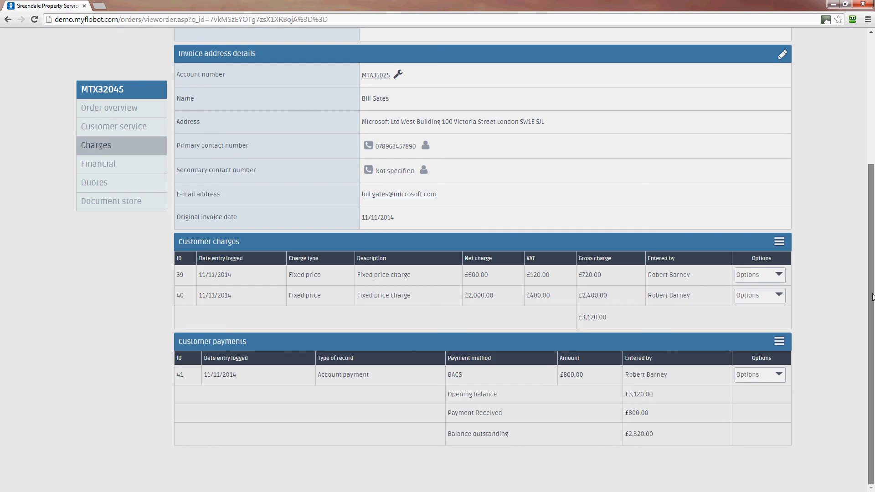
pyautogui.moveTo(871, 294); pyautogui.dragTo(854, 156)
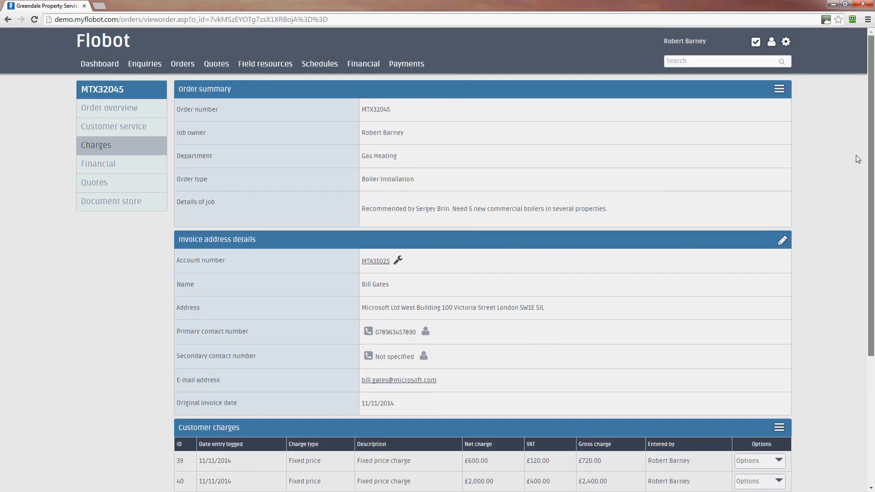
pyautogui.click(94, 110)
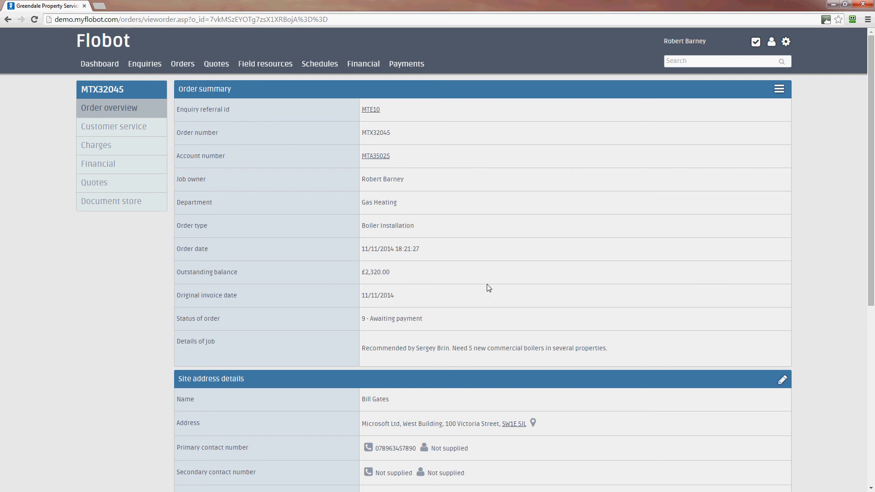
pyautogui.moveTo(430, 322); pyautogui.dragTo(363, 319)
pyautogui.click(465, 322)
# Show the list of all orders and filter it to those with outstanding payments
pyautogui.click(182, 62)
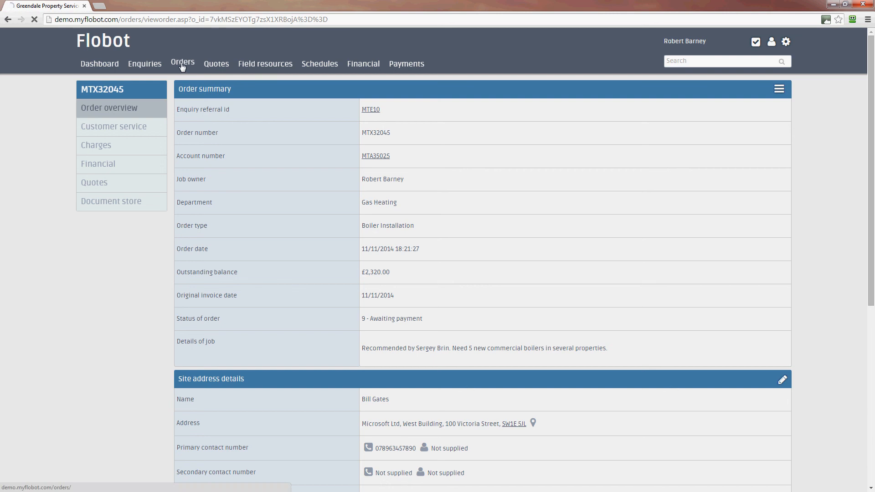
pyautogui.click(779, 90)
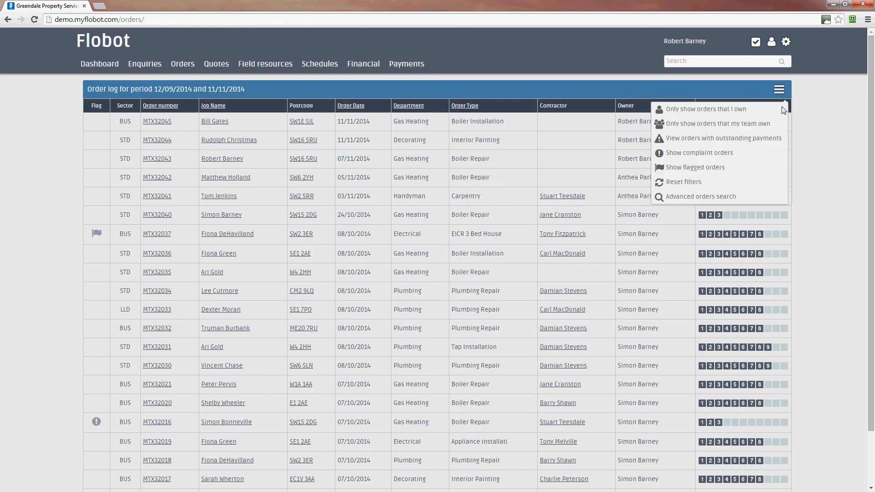
pyautogui.click(720, 138)
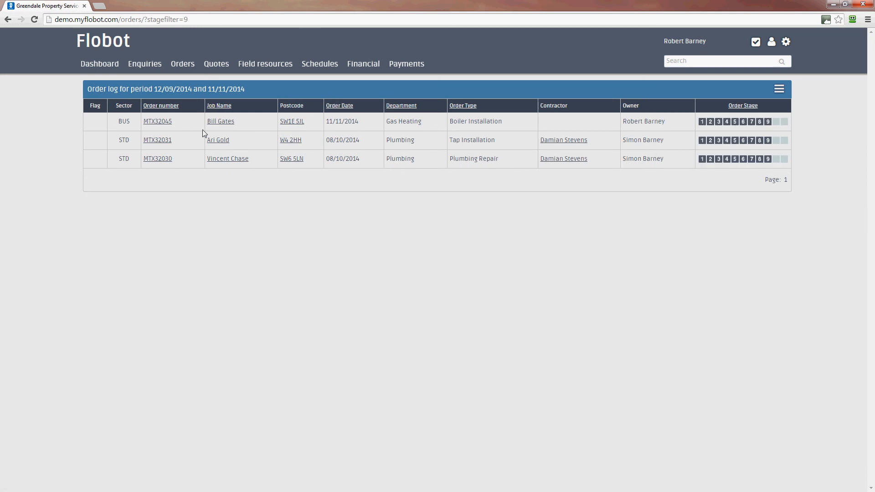